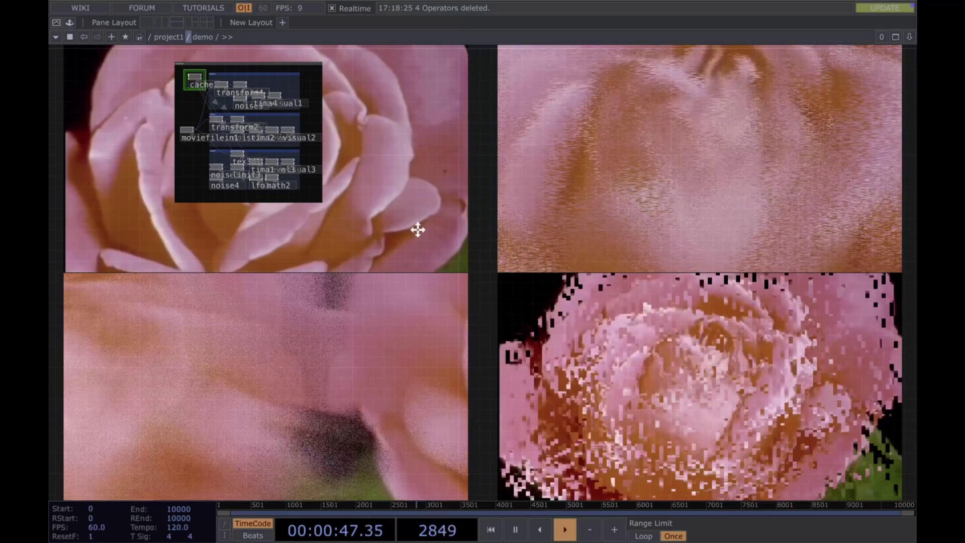
# Examine the Visual 3 chain in the demo network, including its Texture 3D, Noise and Time Machine nodes.
pyautogui.scroll(10, 273, 115)
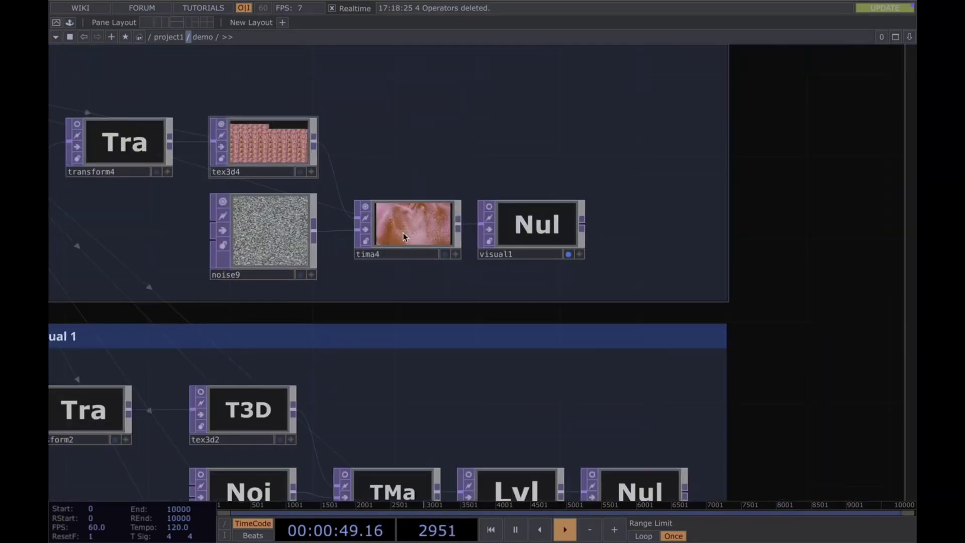
pyautogui.click(425, 229)
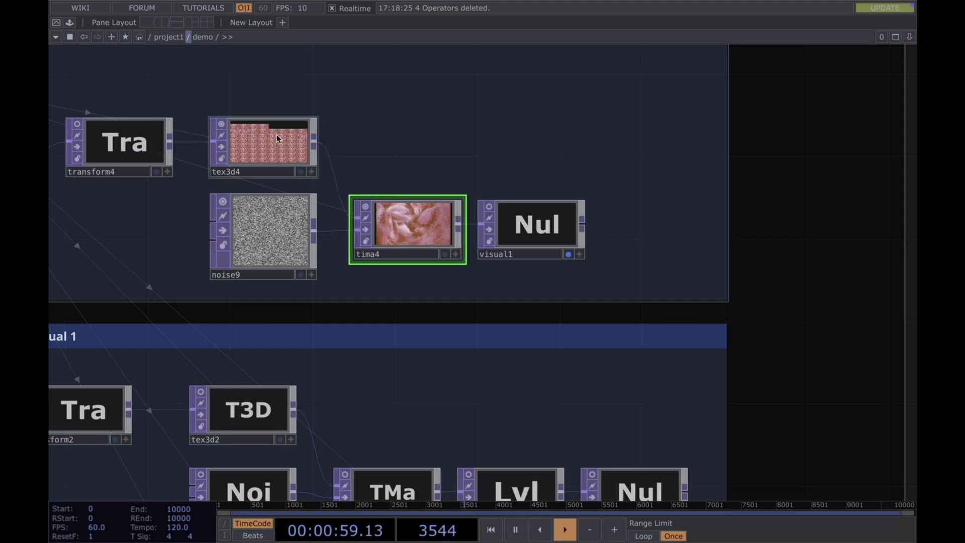
pyautogui.click(260, 244)
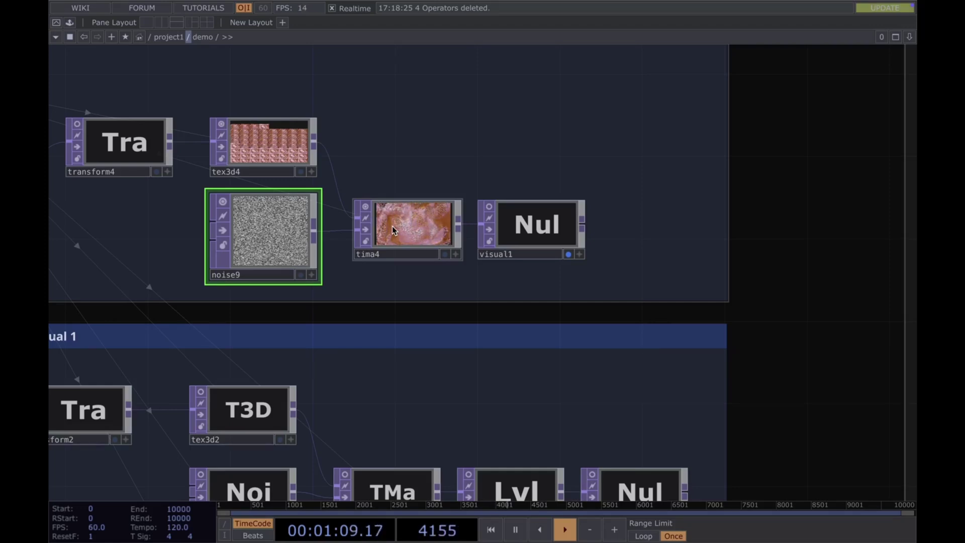
pyautogui.scroll(-3, 392, 226)
pyautogui.click(405, 218)
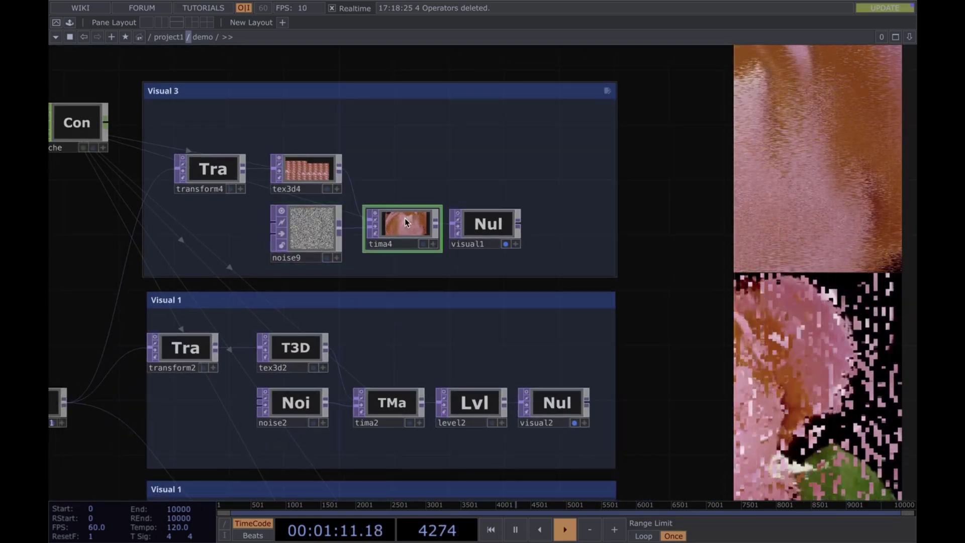
pyautogui.scroll(-5, 405, 219)
pyautogui.moveTo(605, 180); pyautogui.dragTo(498, 147)
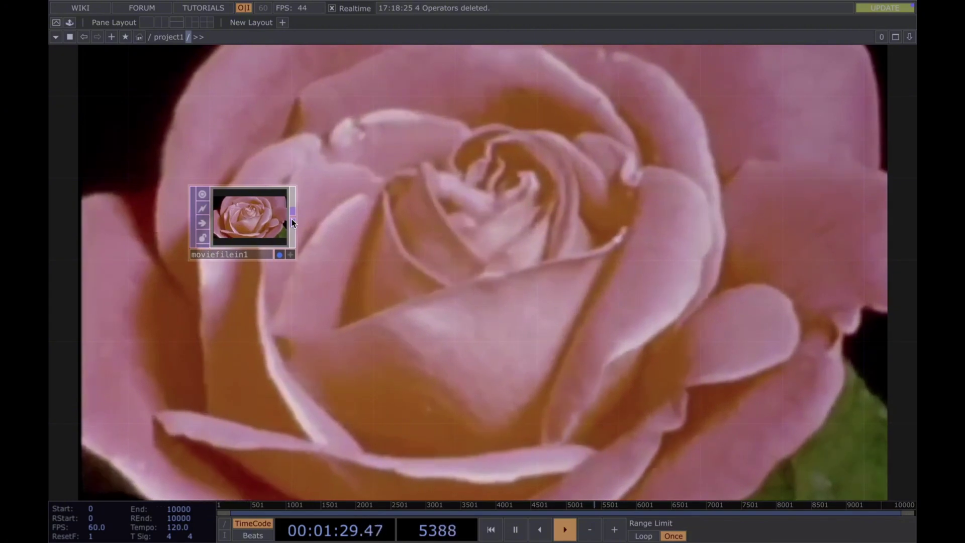
# Chain a Texture 3D, a Time Machine and a Null TOP after the moviefilein1 node.
pyautogui.rightClick(291, 219)
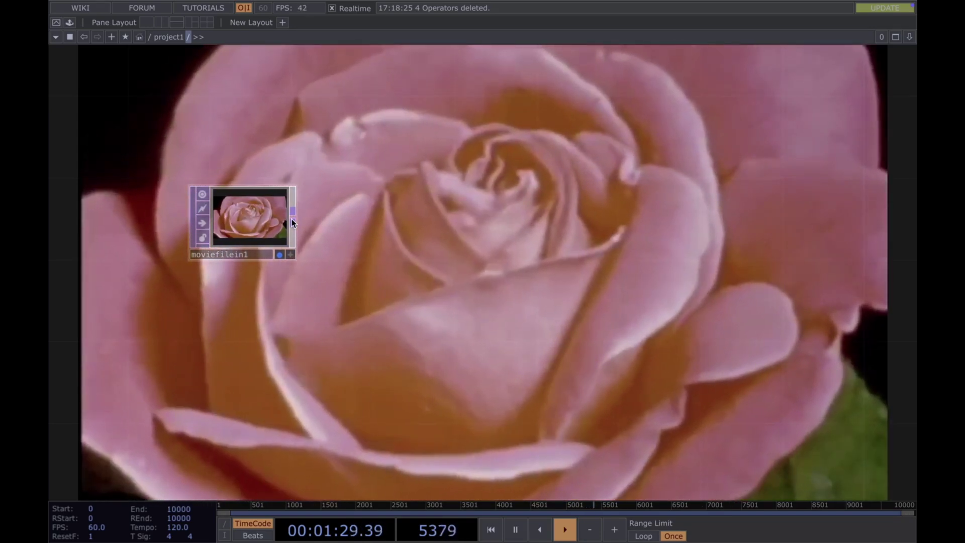
pyautogui.rightClick(292, 220)
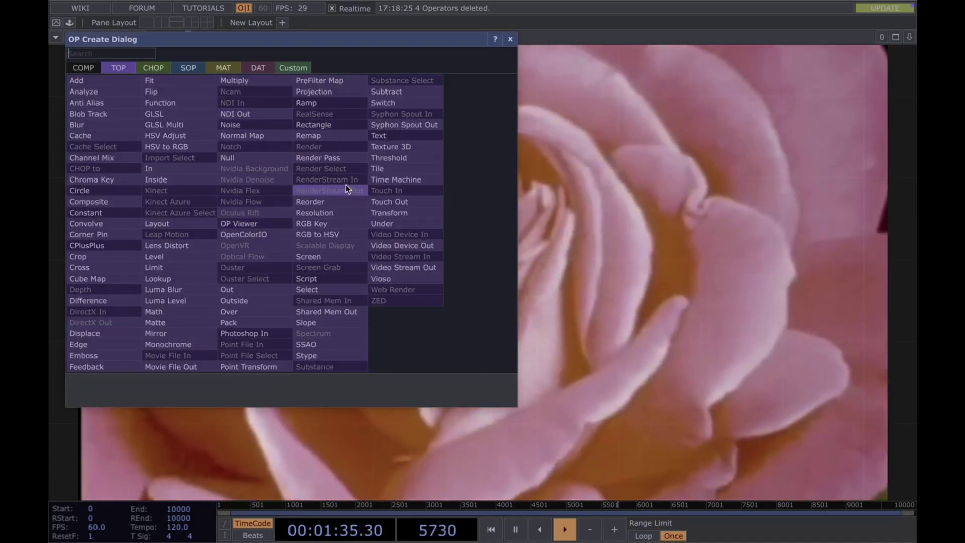
pyautogui.write('t')
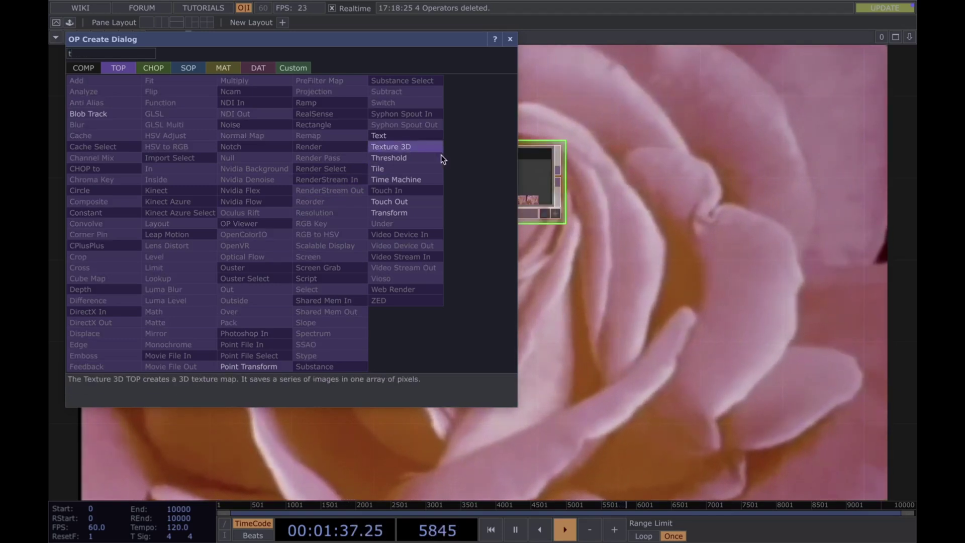
pyautogui.click(397, 180)
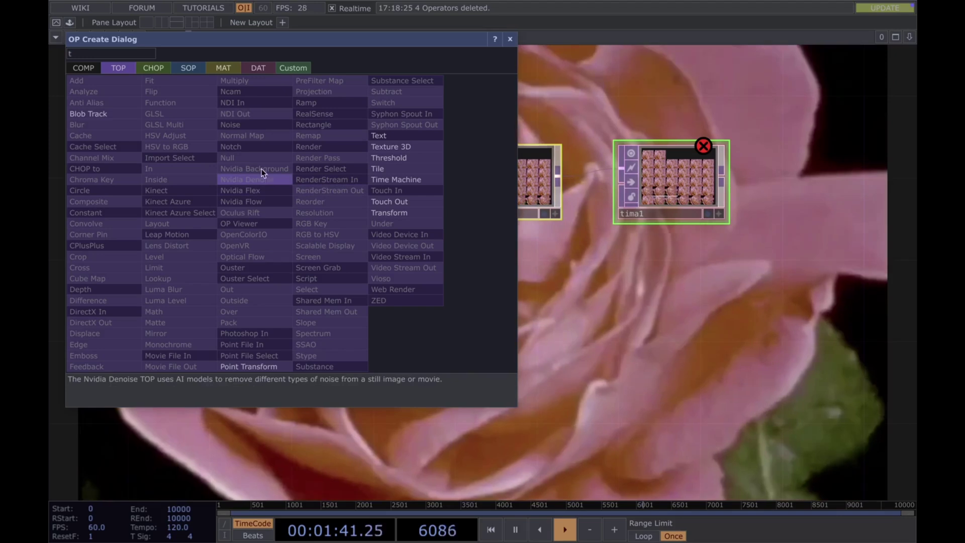
pyautogui.click(255, 158)
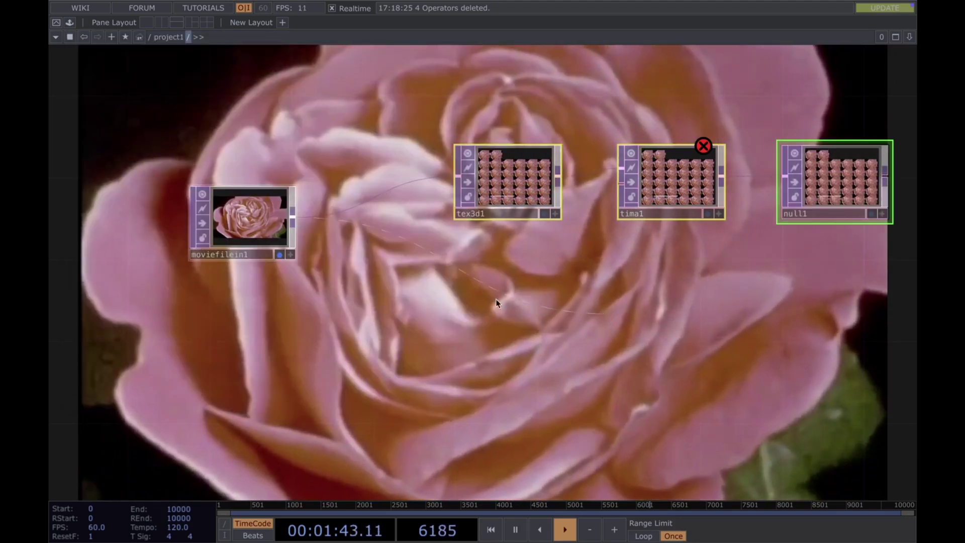
# Add a Ramp TOP below tex3d1, connect it to the second input of tima1, and pause the timeline.
pyautogui.press('Tab')
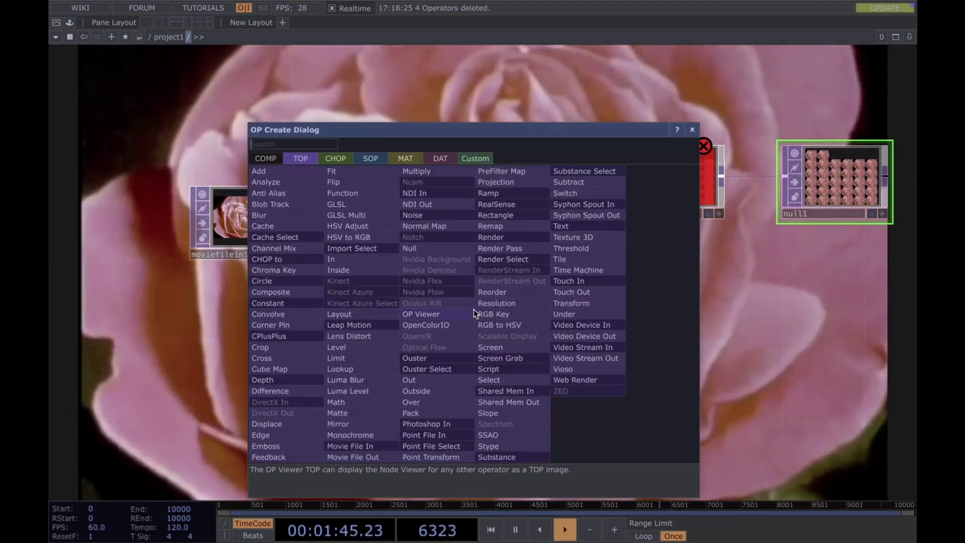
pyautogui.write('ra')
pyautogui.click(505, 196)
pyautogui.click(519, 285)
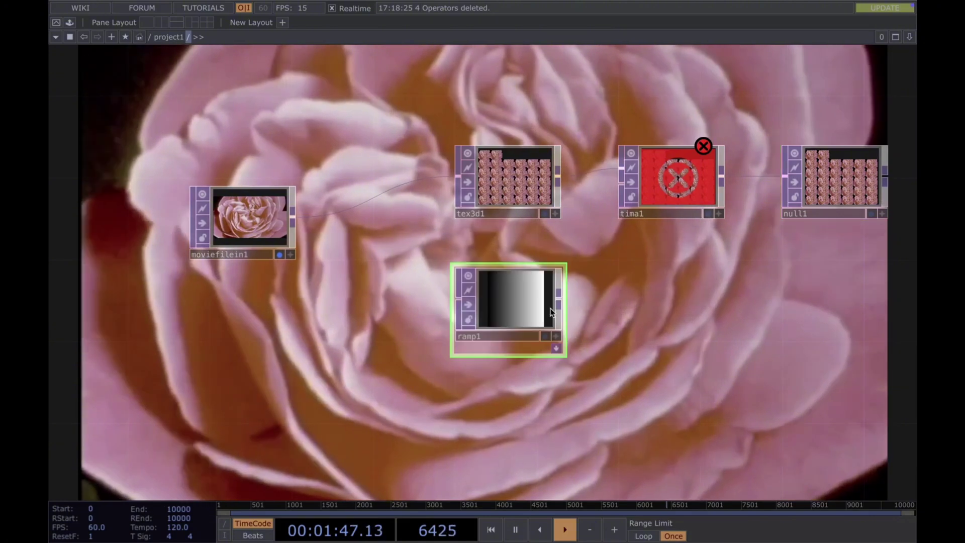
pyautogui.moveTo(559, 299); pyautogui.dragTo(622, 183)
pyautogui.press('space')
# Set the ramp's Output Resolution to Parent Panel Size.
pyautogui.moveTo(685, 302); pyautogui.dragTo(566, 294)
pyautogui.scroll(-3, 566, 294)
pyautogui.scroll(-2, 566, 295)
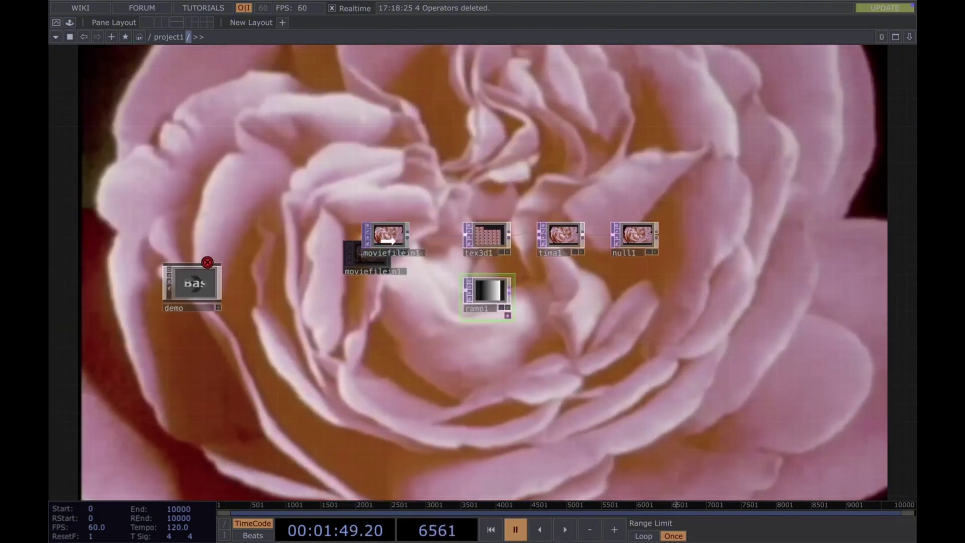
pyautogui.press('p')
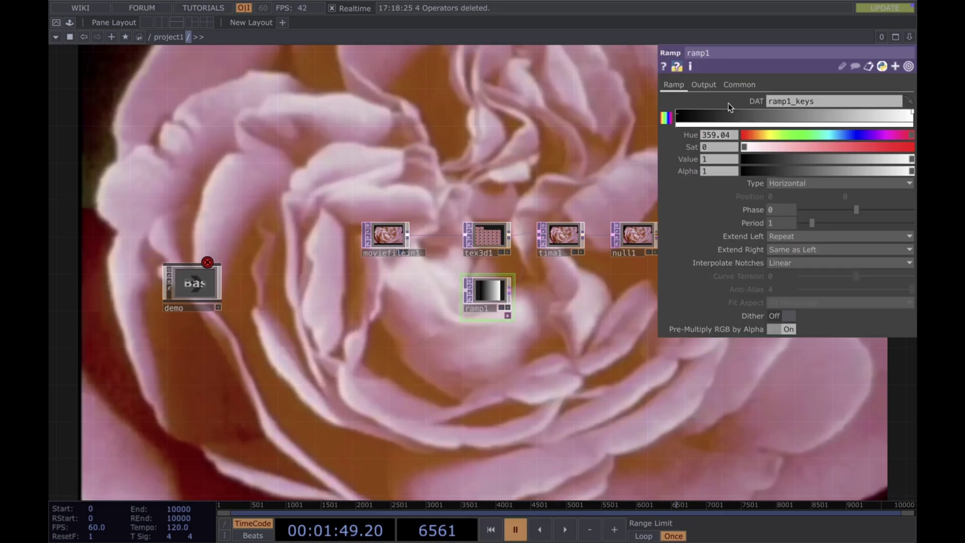
pyautogui.click(738, 85)
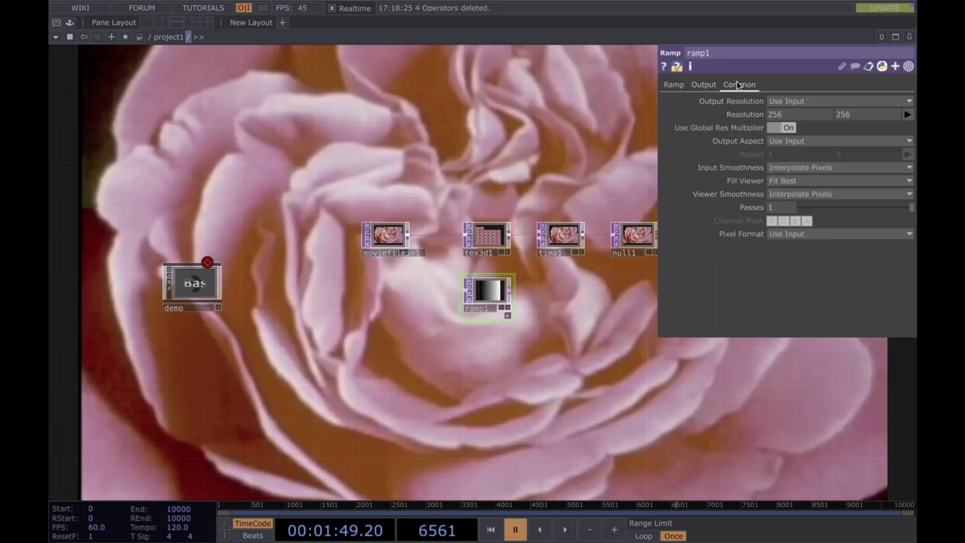
pyautogui.click(909, 102)
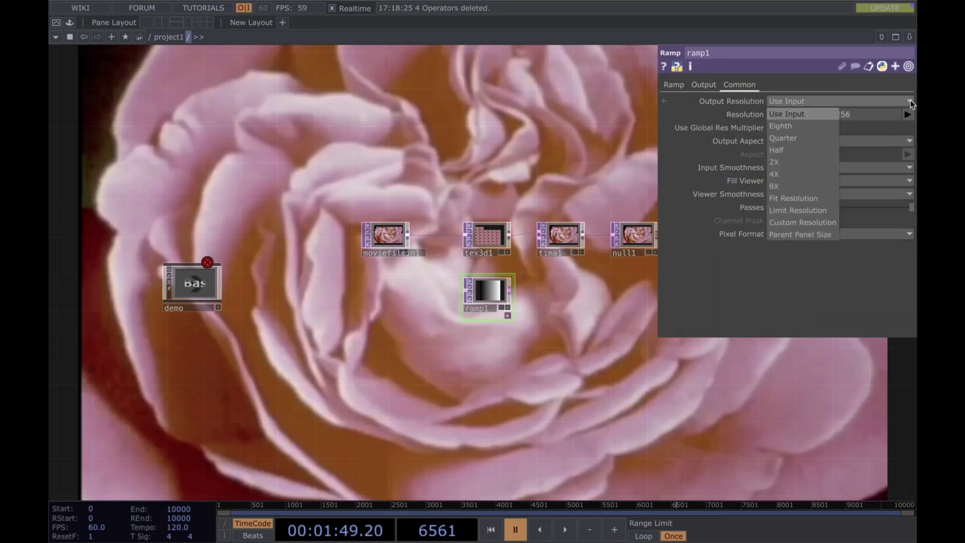
pyautogui.click(827, 235)
pyautogui.moveTo(521, 320); pyautogui.dragTo(554, 308, button='middle')
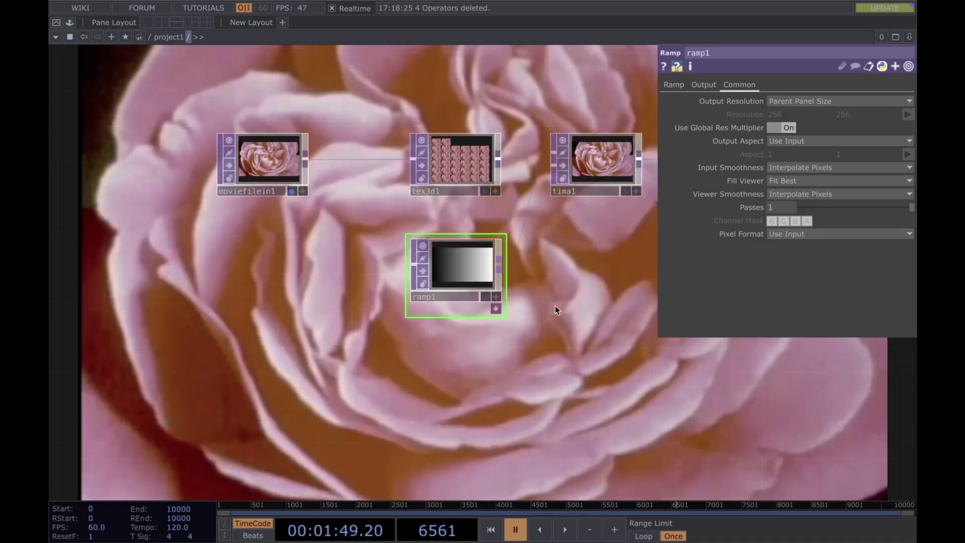
# Insert a Limit TOP on the connection between ramp1 and tima1.
pyautogui.moveTo(529, 291); pyautogui.dragTo(468, 288)
pyautogui.moveTo(538, 250); pyautogui.dragTo(468, 259)
pyautogui.press('space')
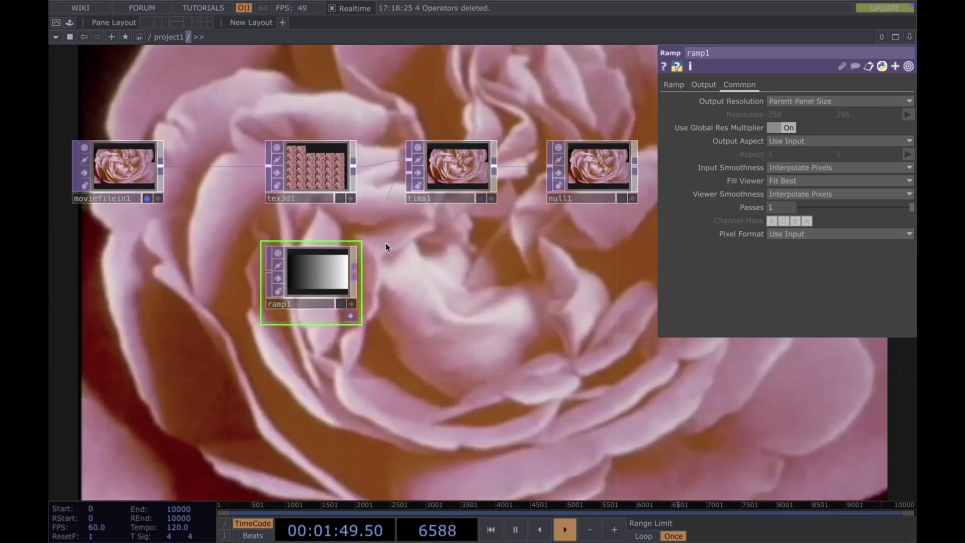
pyautogui.press('space')
pyautogui.rightClick(380, 224)
pyautogui.click(418, 225)
pyautogui.write('li')
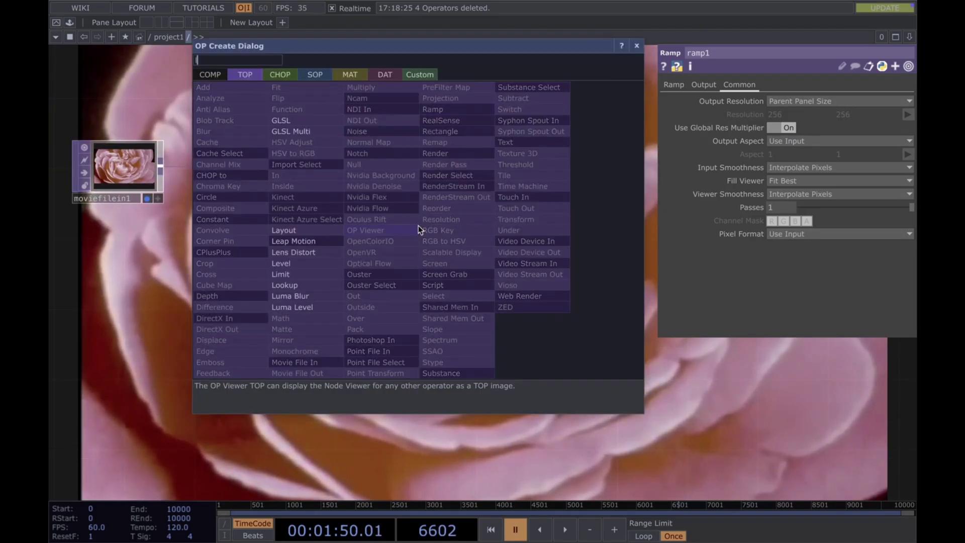
pyautogui.click(280, 274)
pyautogui.click(458, 288)
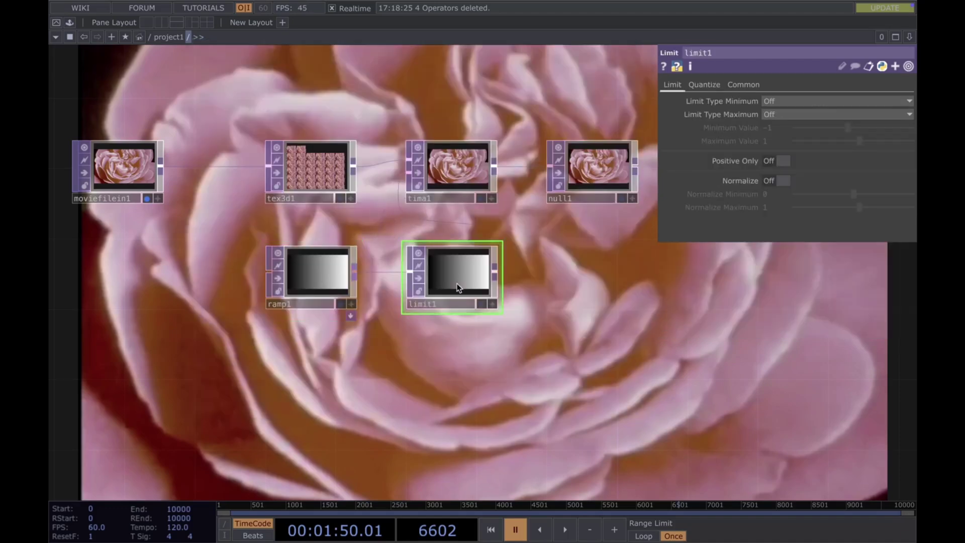
# Set Quantize Position of the Limit TOP to Ceiling.
pyautogui.moveTo(550, 327); pyautogui.dragTo(520, 334)
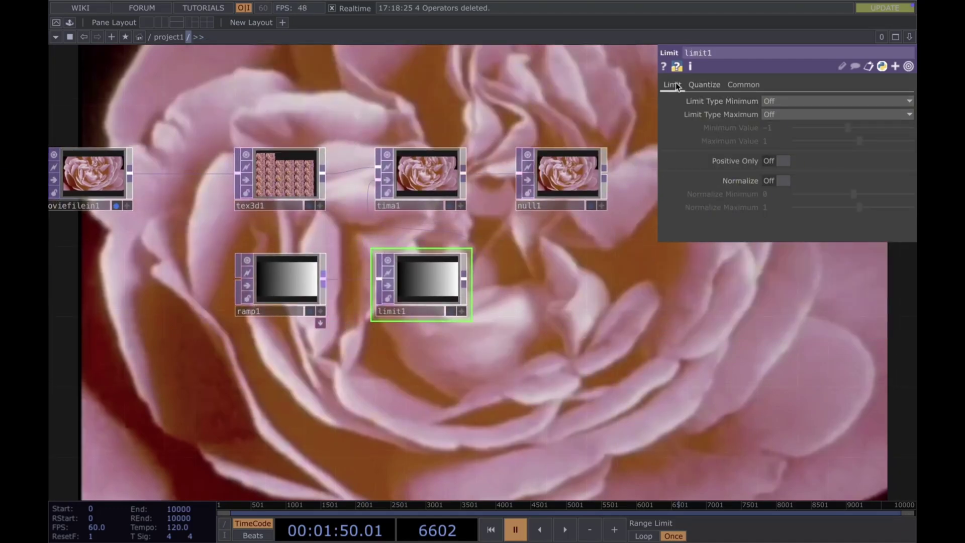
pyautogui.click(706, 84)
pyautogui.click(782, 147)
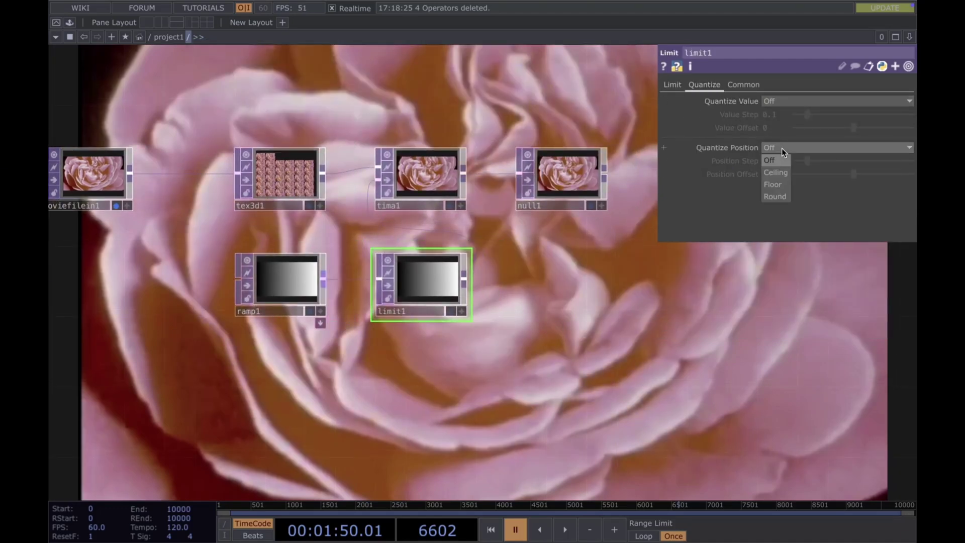
pyautogui.click(781, 173)
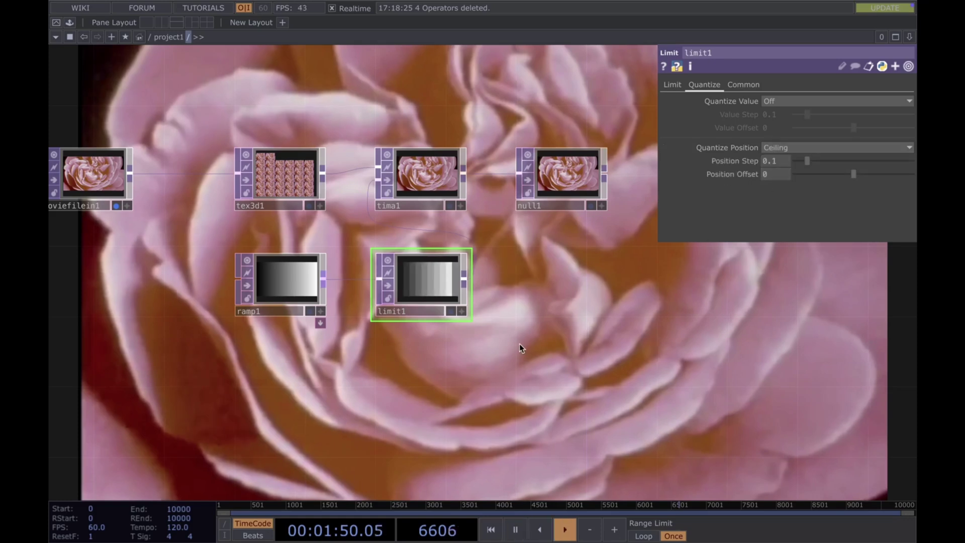
# Show null1 in the network background alongside the source movie and hide the parameters.
pyautogui.scroll(-2, 587, 354)
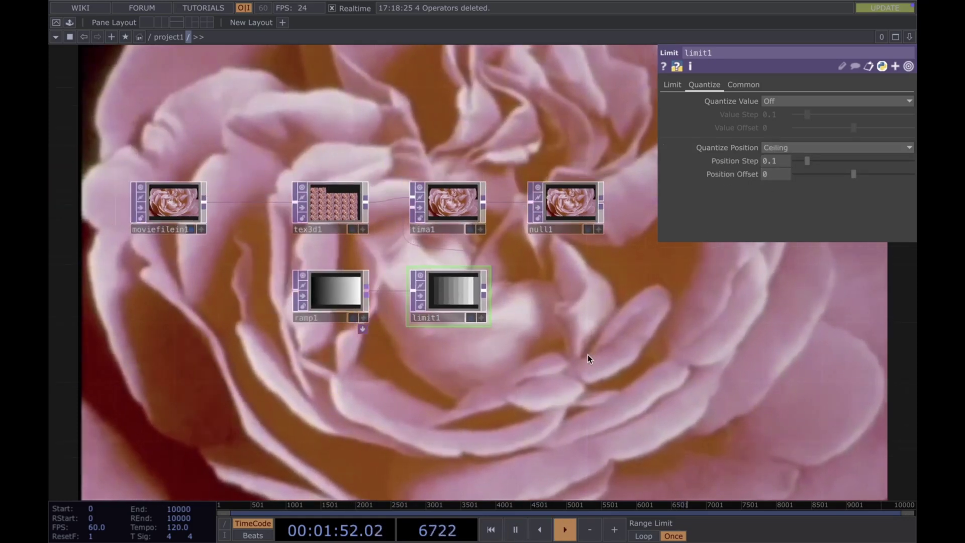
pyautogui.click(588, 228)
pyautogui.moveTo(627, 306); pyautogui.dragTo(545, 338)
pyautogui.press('p')
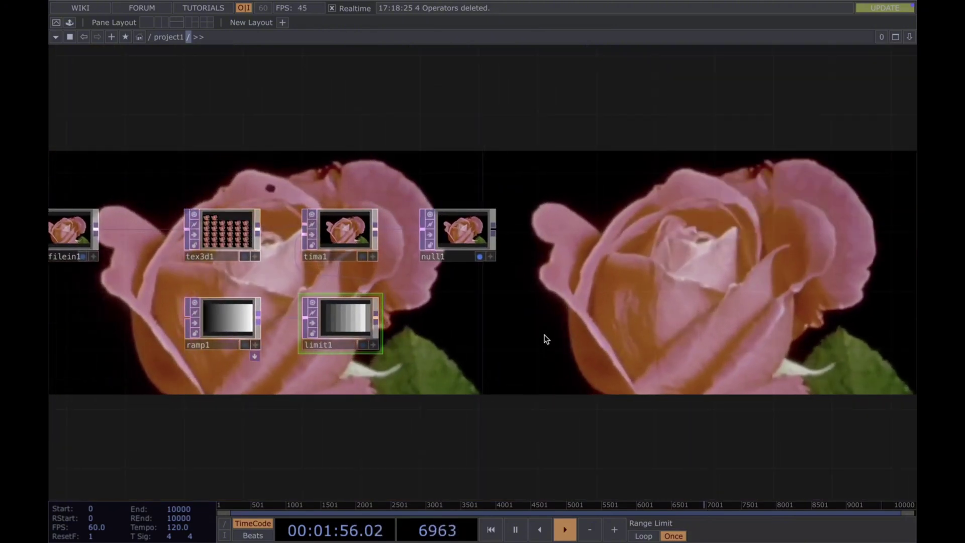
pyautogui.moveTo(620, 312); pyautogui.dragTo(682, 308)
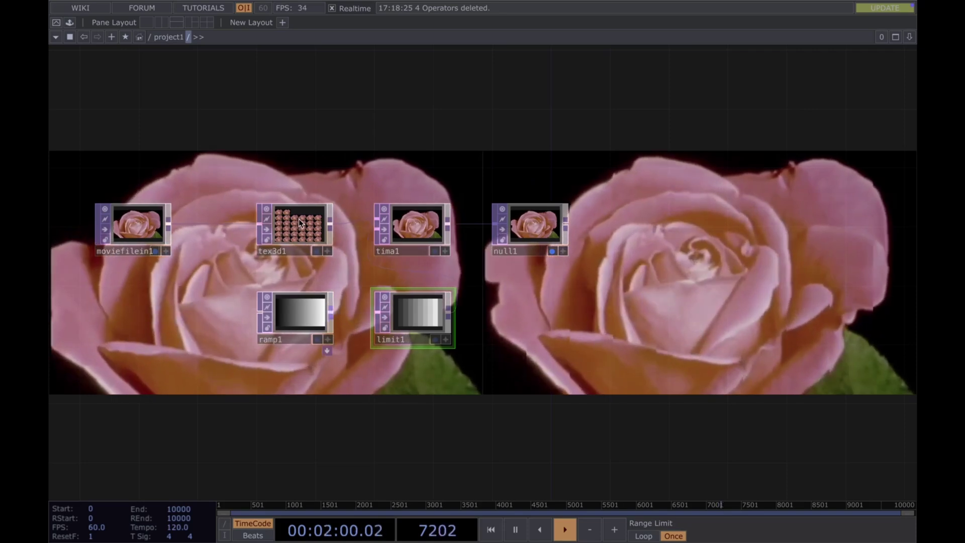
# Pause the timeline and place a Constant CHOP above the tex3d1 node.
pyautogui.press('space')
pyautogui.press('p')
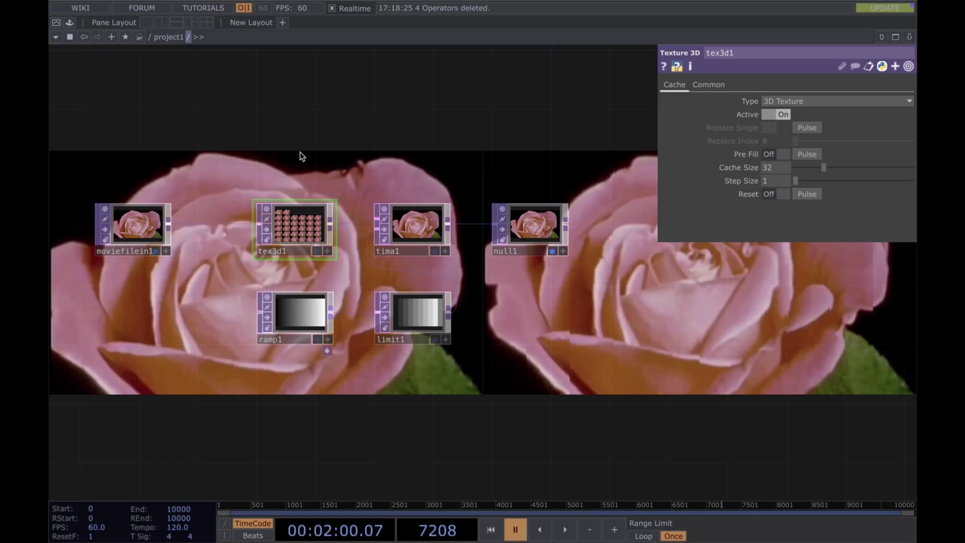
pyautogui.press('Tab')
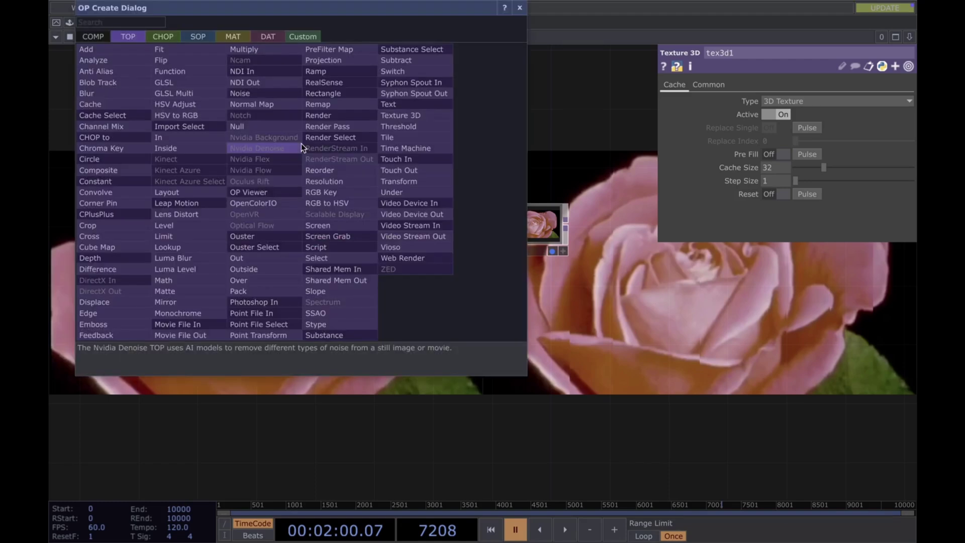
pyautogui.write('c')
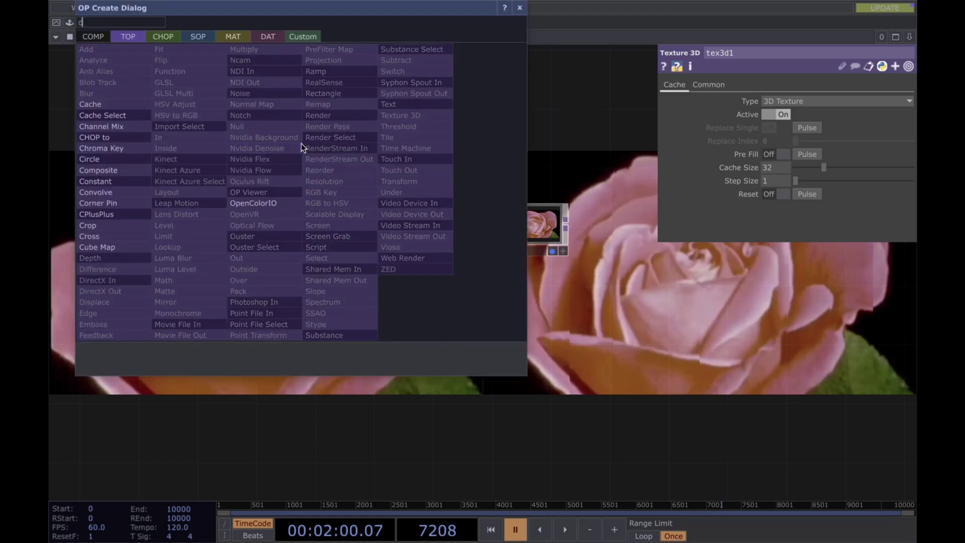
pyautogui.click(177, 35)
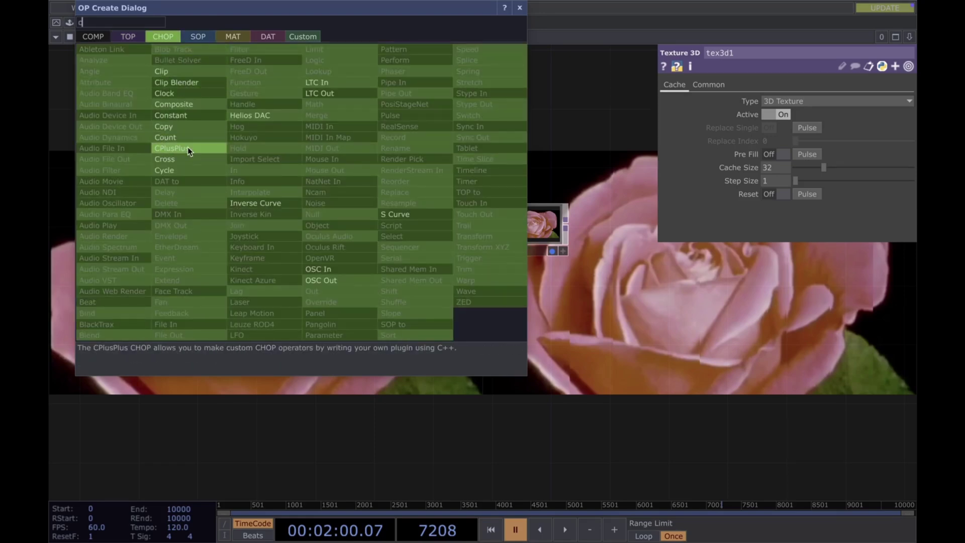
pyautogui.write('ons')
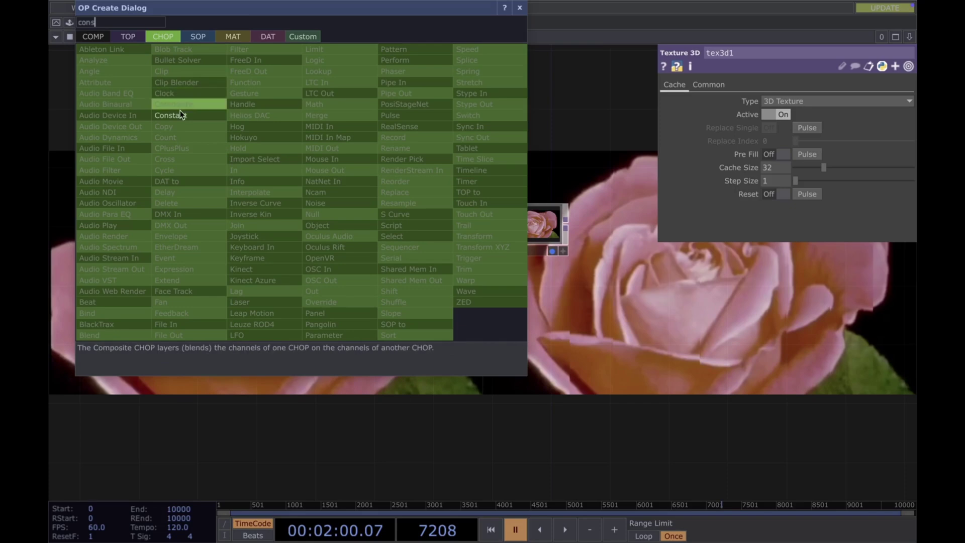
pyautogui.click(180, 115)
pyautogui.click(304, 147)
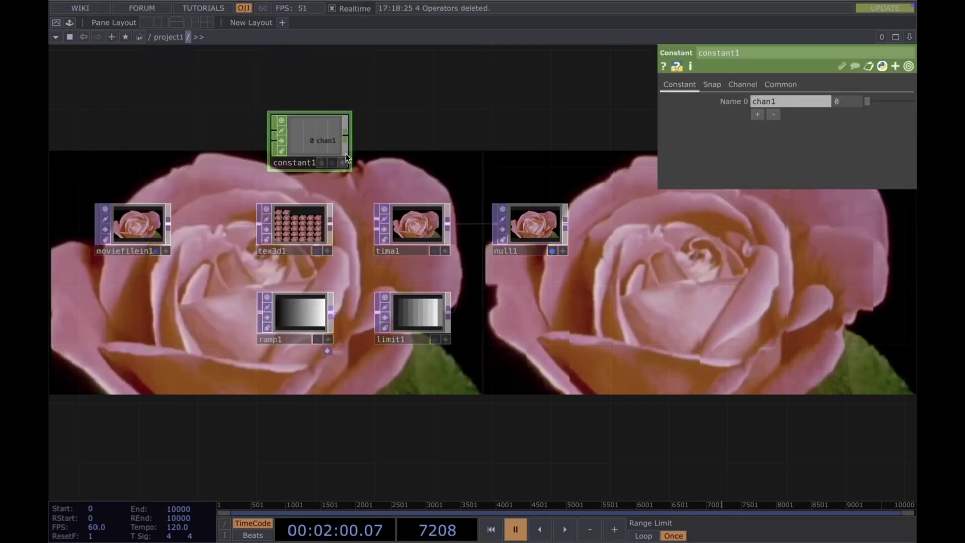
# Rename the Constant CHOP as cache and set its chan1 value to 60.
pyautogui.click(311, 161)
pyautogui.write('cache')
pyautogui.press('Return')
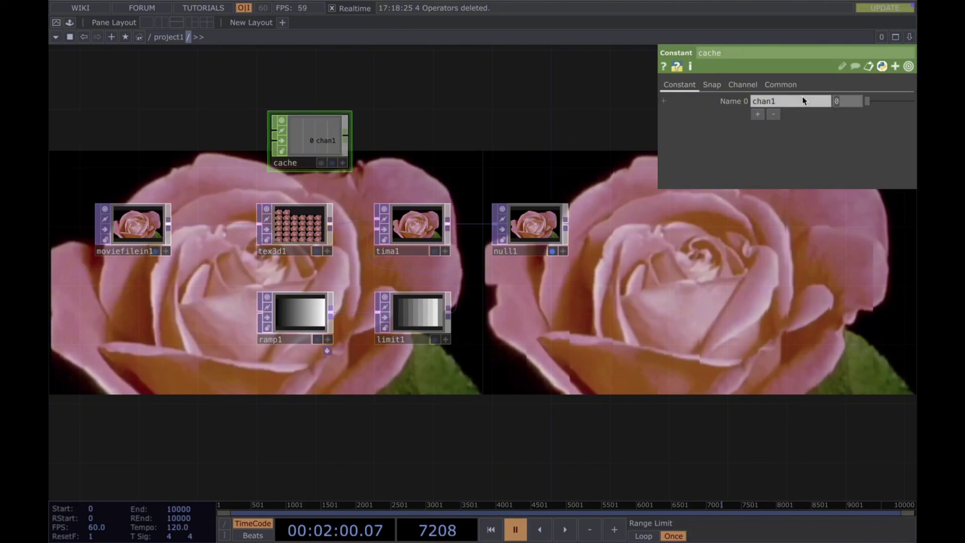
pyautogui.press('Tab')
pyautogui.write('60')
pyautogui.press('Return')
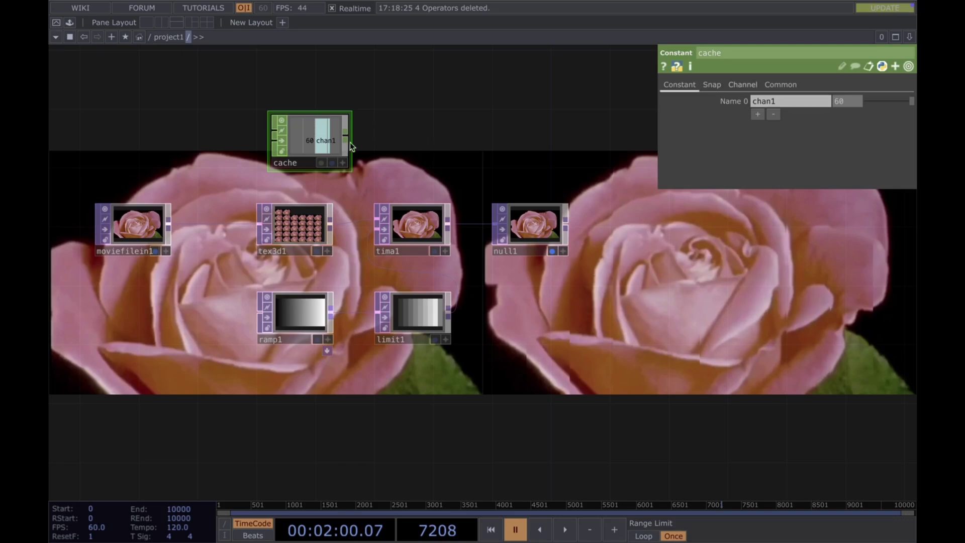
# Reference the cache channel in tex3d1's Cache Size and set tima1's Black Offset to the expression -op('cache')['chan1'].
pyautogui.click(302, 227)
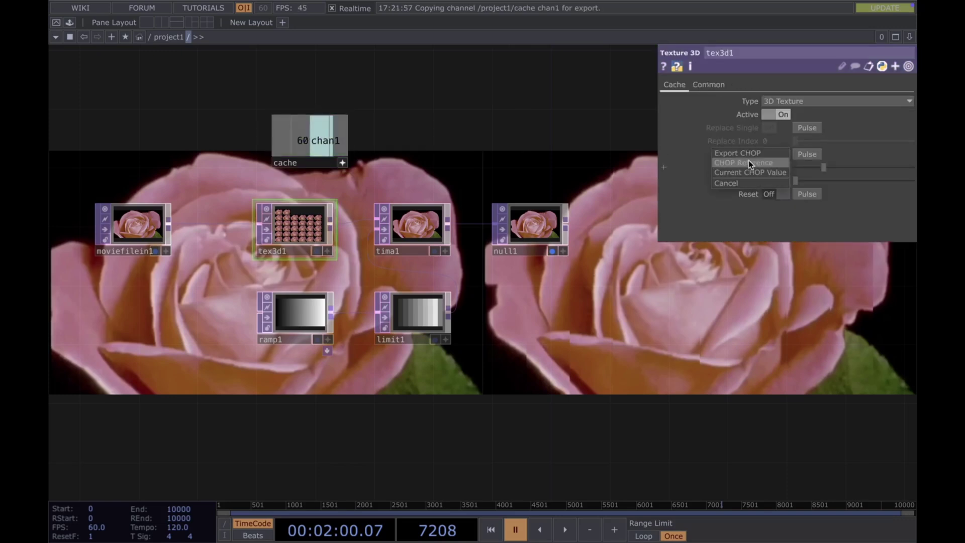
pyautogui.click(749, 162)
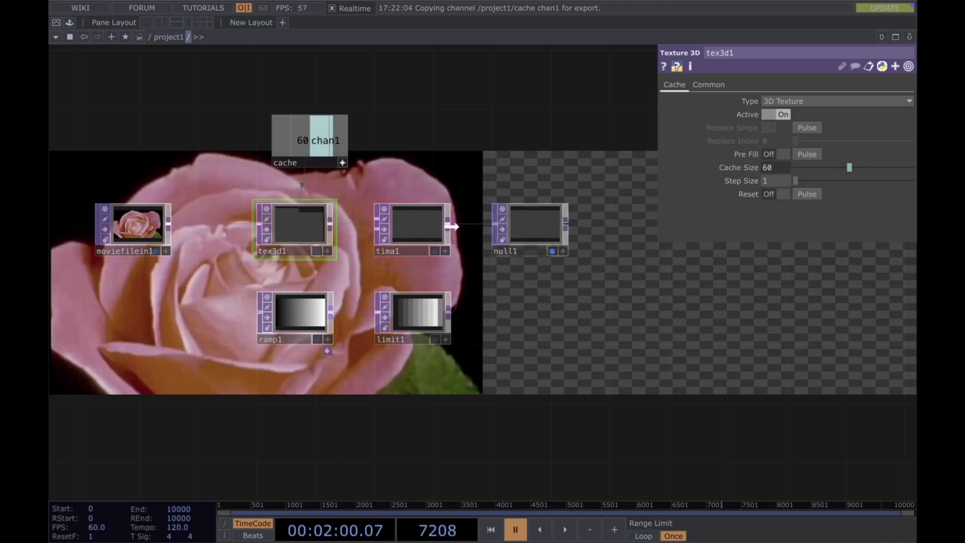
pyautogui.click(428, 233)
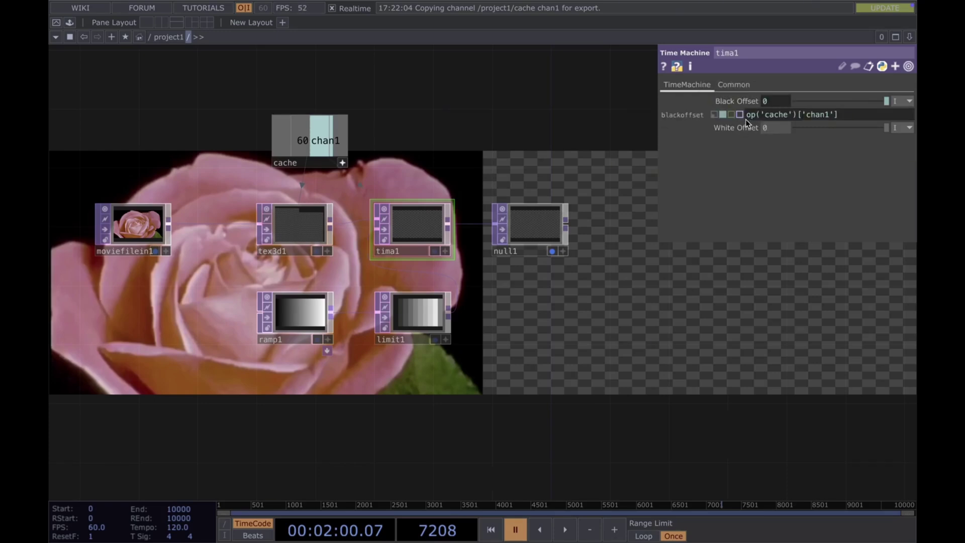
pyautogui.press('Left')
pyautogui.write('-')
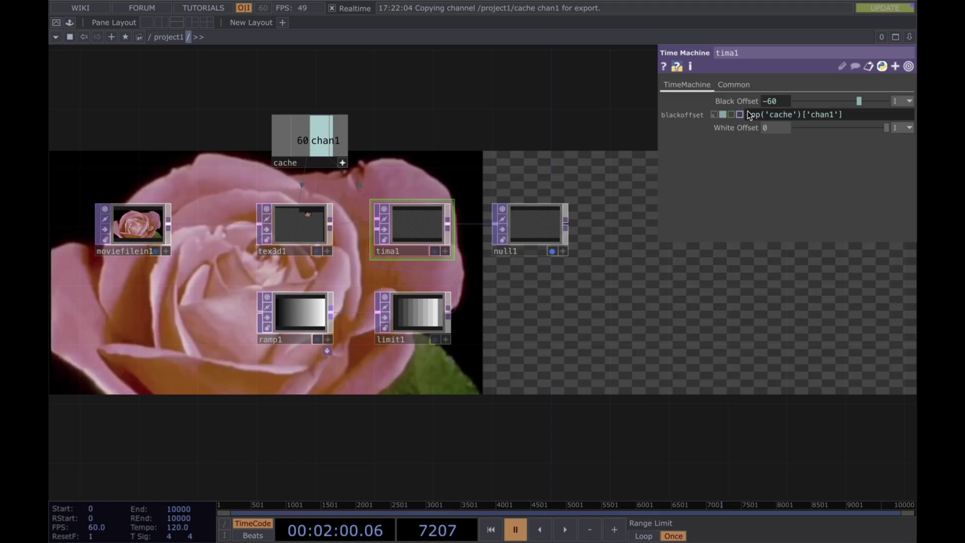
pyautogui.click(739, 115)
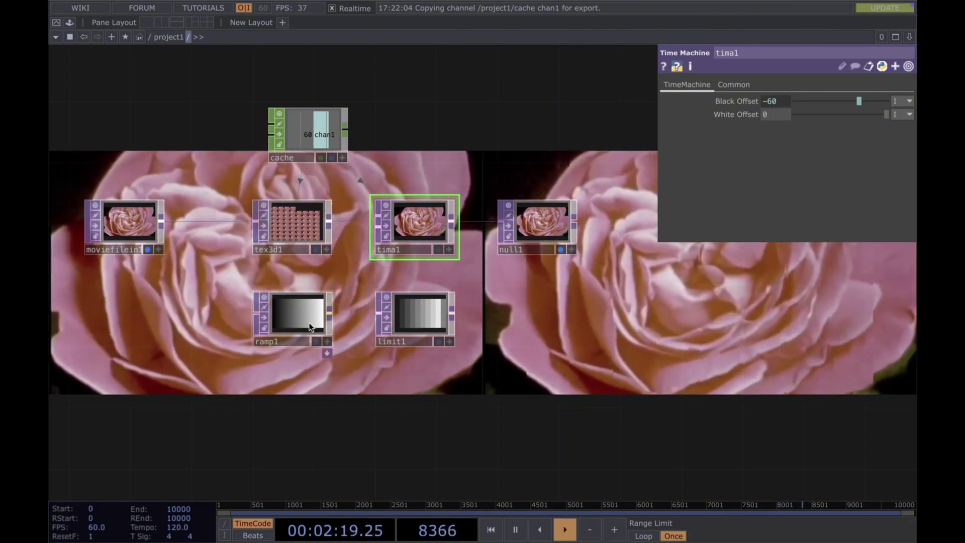
# Pause the timeline, move limit1 closer to ramp1 in the network, and resume playback.
pyautogui.press('space')
pyautogui.moveTo(755, 356); pyautogui.dragTo(716, 354, button='middle')
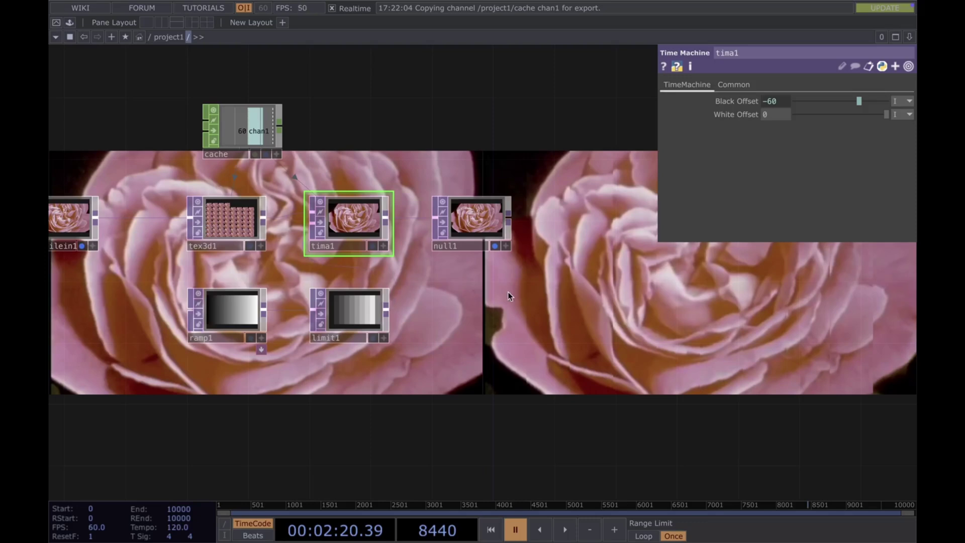
pyautogui.moveTo(564, 330); pyautogui.dragTo(620, 298)
pyautogui.moveTo(427, 317); pyautogui.dragTo(403, 293, button='middle')
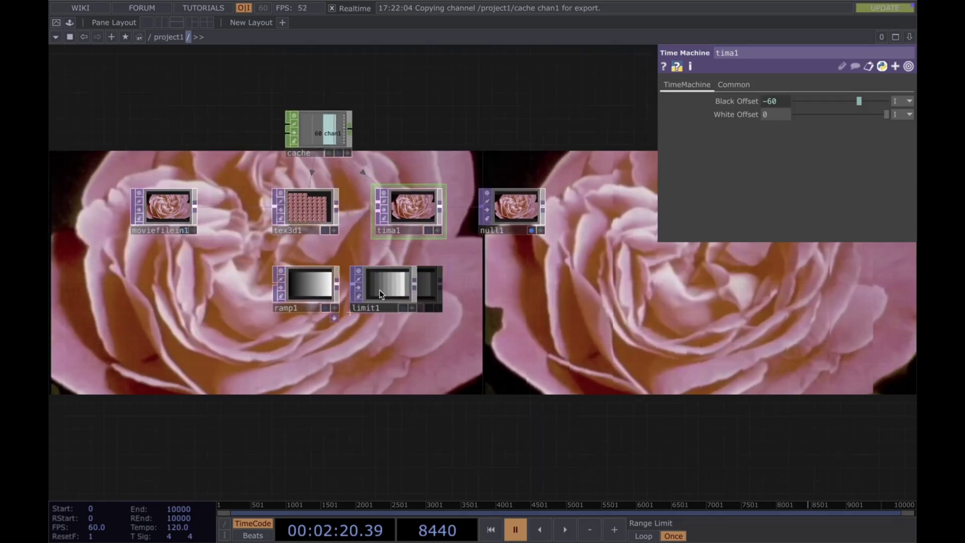
pyautogui.press('space')
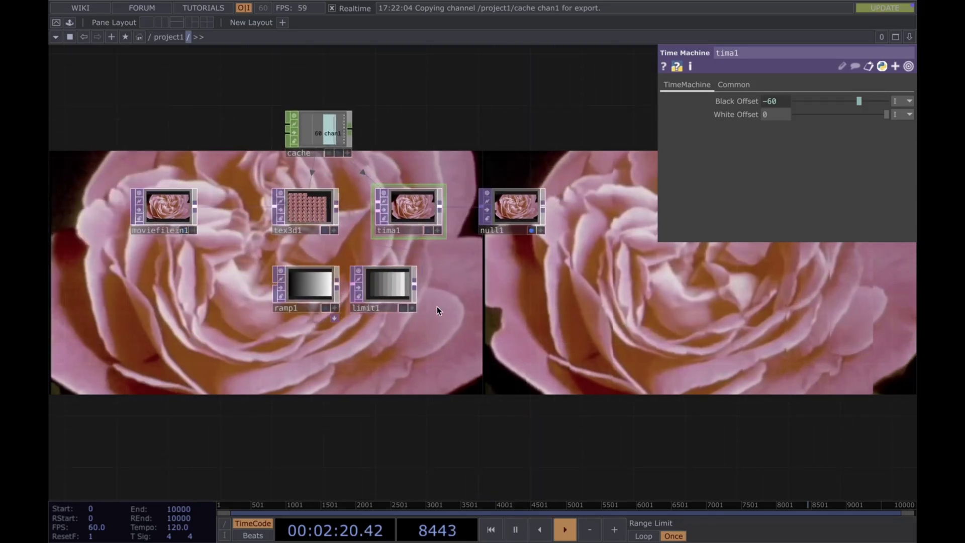
# Set the Period of ramp1 to 0.1.
pyautogui.click(302, 291)
pyautogui.click(674, 84)
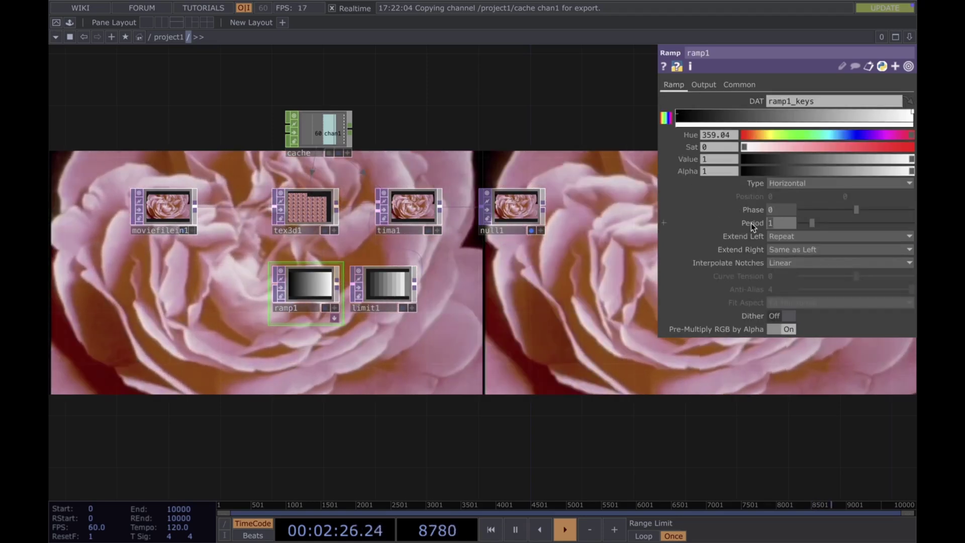
pyautogui.write('0.1')
pyautogui.press('Return')
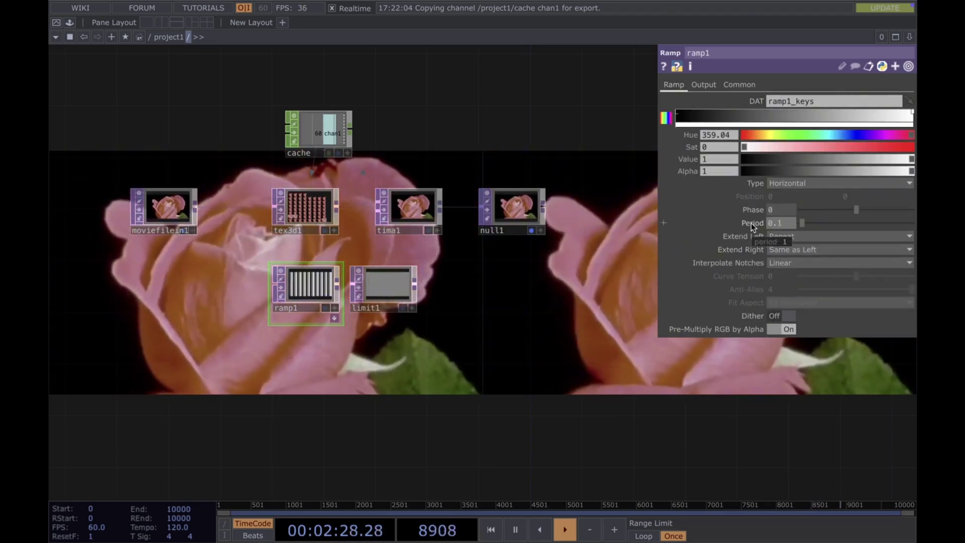
# Lower the Position Step of limit1's position quantization to 0.021 and hide the parameters.
pyautogui.scroll(2, 380, 308)
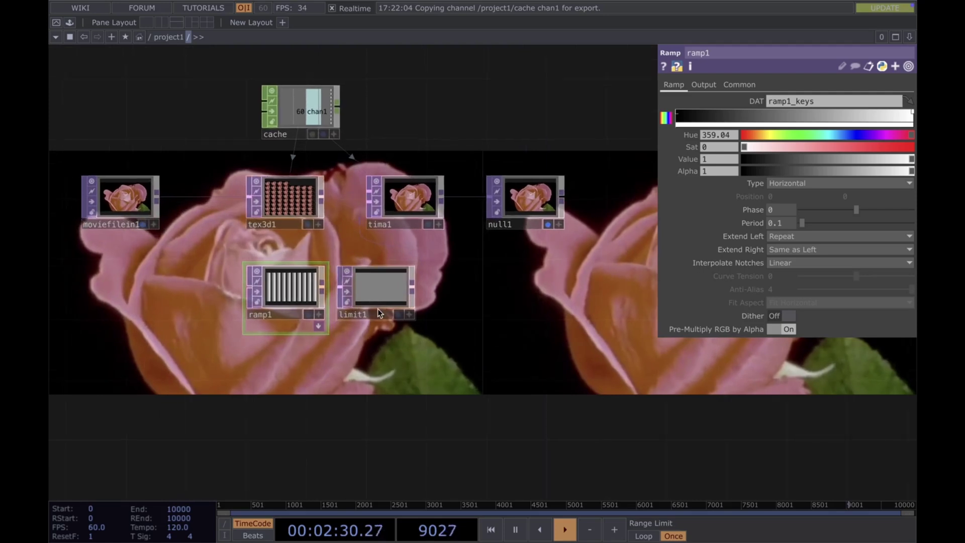
pyautogui.scroll(2, 341, 298)
pyautogui.click(364, 290)
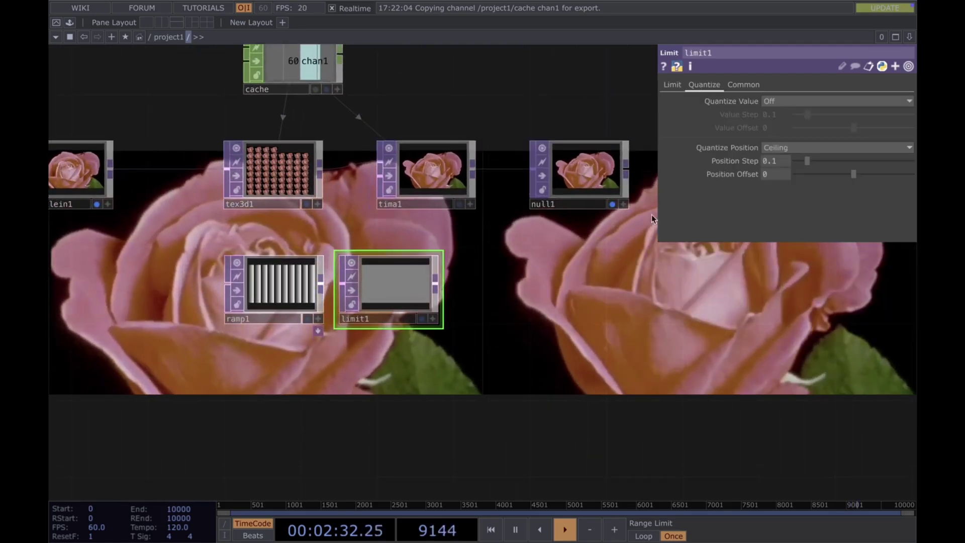
pyautogui.moveTo(807, 160); pyautogui.dragTo(800, 160)
pyautogui.scroll(-3, 604, 309)
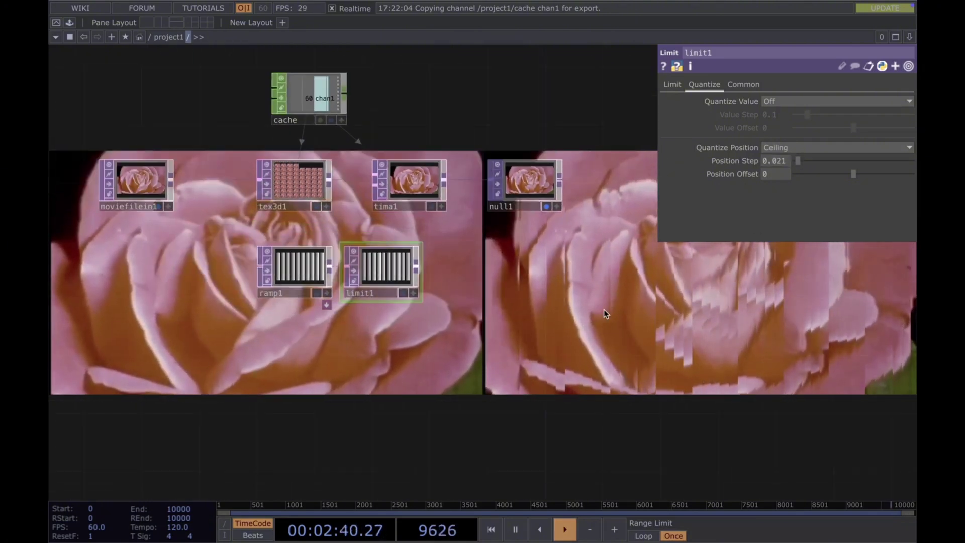
pyautogui.press('p')
# Drive ramp1's Phase with the expression absTime.seconds*0.02, set its Period to 0.01 and hide the parameters.
pyautogui.click(300, 264)
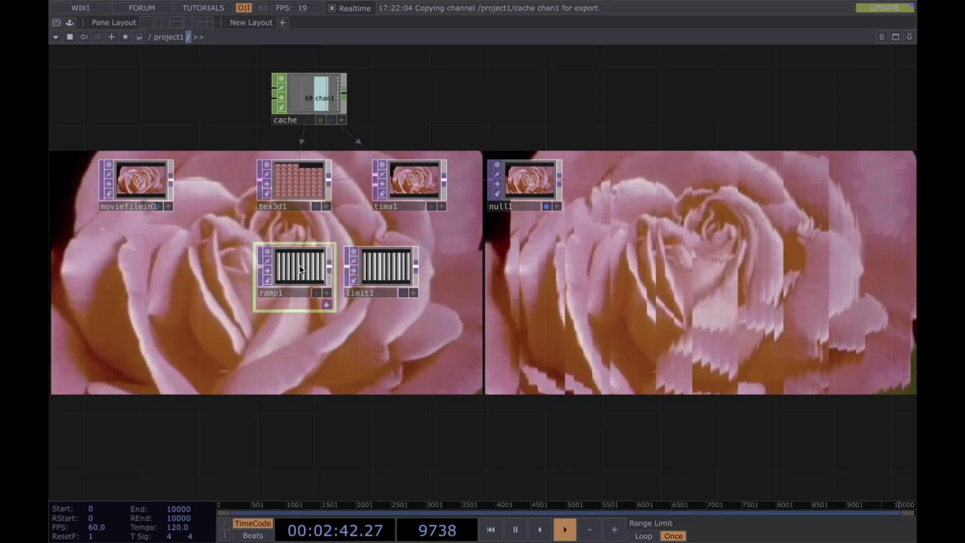
pyautogui.press('p')
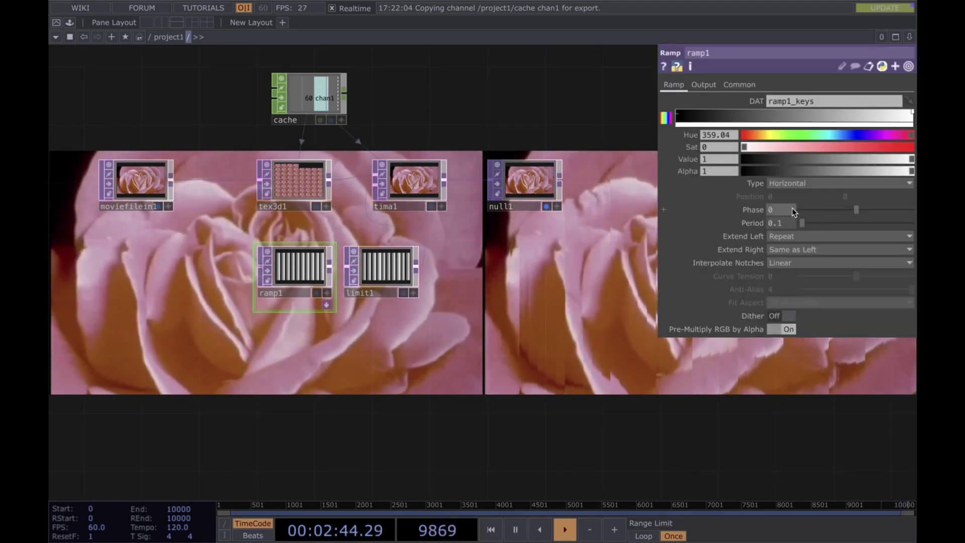
pyautogui.moveTo(799, 209)
pyautogui.mouseDown()
pyautogui.moveTo(858, 210)
pyautogui.moveTo(781, 210)
pyautogui.mouseUp()
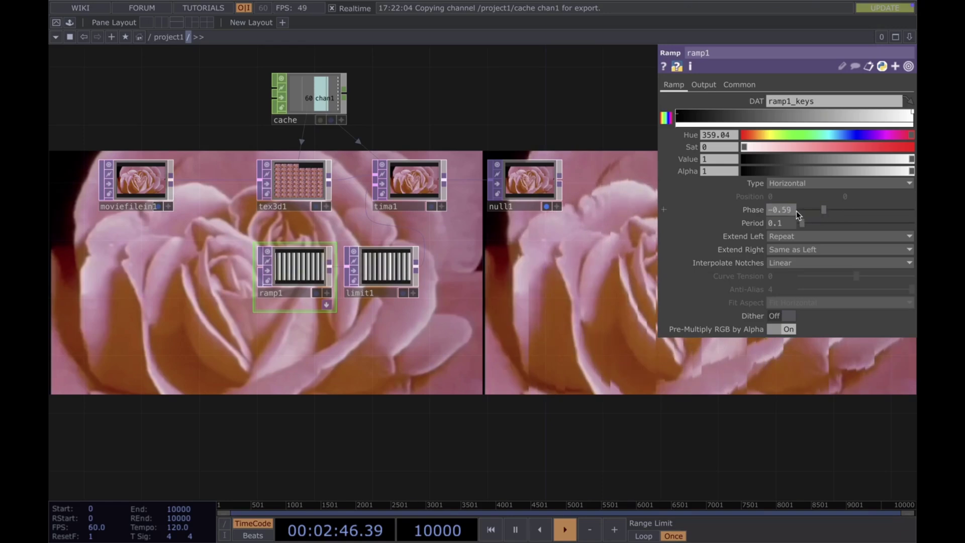
pyautogui.write('absT')
pyautogui.write('imes')
pyautogui.write('.seconds')
pyautogui.write('*0.02')
pyautogui.press('Return')
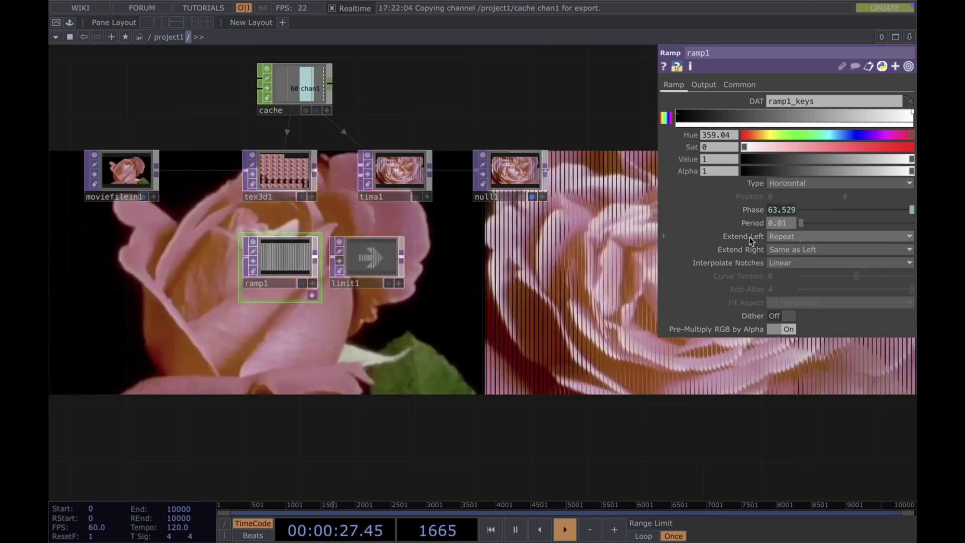
pyautogui.press('p')
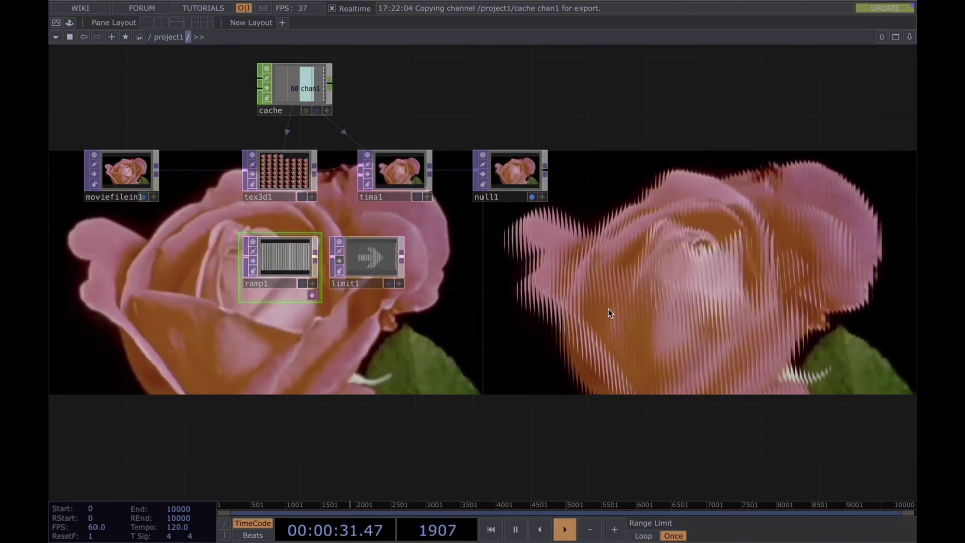
# Move ramp1 and limit1 up, closer to the tex3d1 and tima1 row.
pyautogui.moveTo(608, 309); pyautogui.dragTo(623, 298)
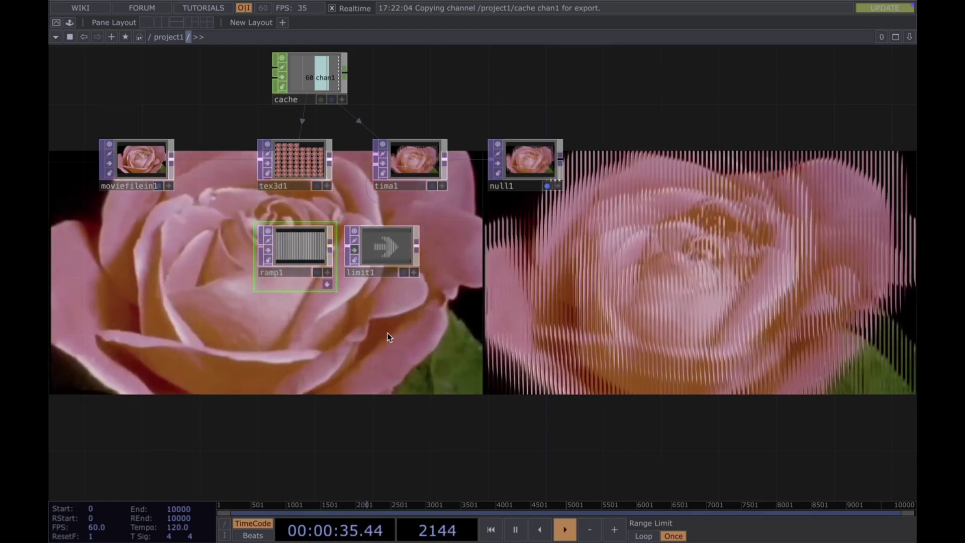
pyautogui.moveTo(388, 336); pyautogui.dragTo(428, 334)
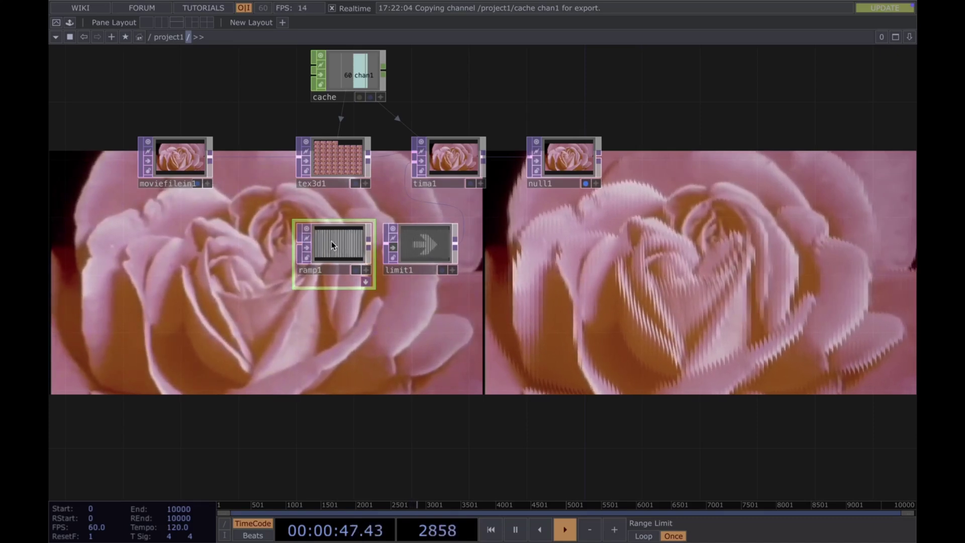
pyautogui.moveTo(331, 241); pyautogui.dragTo(332, 226)
pyautogui.moveTo(433, 245); pyautogui.dragTo(433, 231)
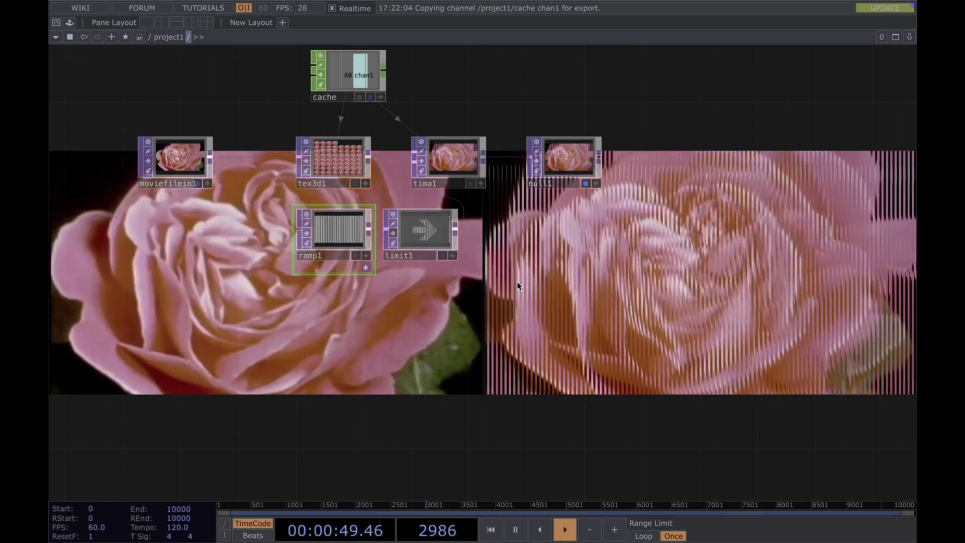
# Pause the timeline and add a Noise TOP below ramp1.
pyautogui.press('space')
pyautogui.moveTo(565, 299); pyautogui.dragTo(561, 279)
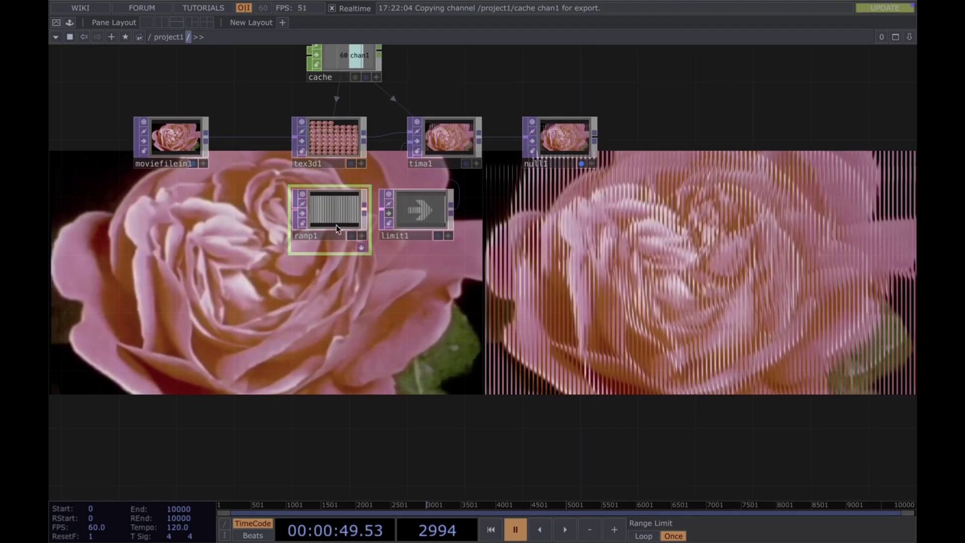
pyautogui.press('Tab')
pyautogui.write('no')
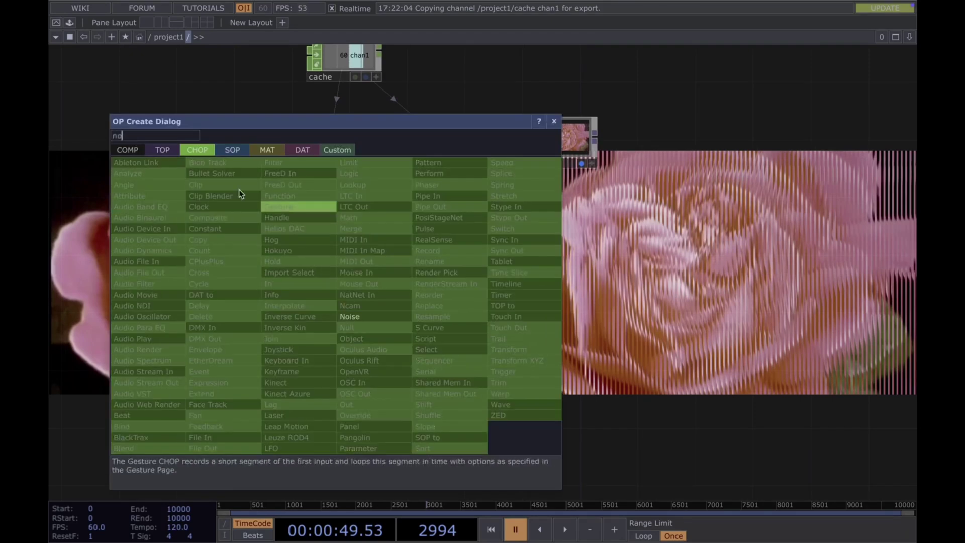
pyautogui.click(162, 150)
pyautogui.click(313, 217)
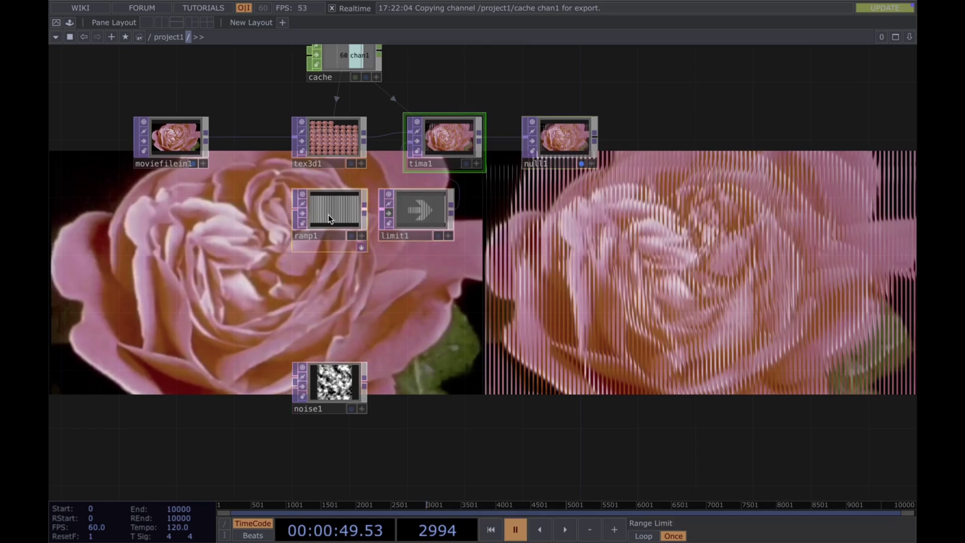
# Duplicate the ramp, limit, Time Machine and null nodes below the originals, and replace the copied ramp with noise1 feeding limit2.
pyautogui.hotkey('ctrl', 'c')
pyautogui.hotkey('ctrl', 'v')
pyautogui.moveTo(566, 242); pyautogui.dragTo(566, 169)
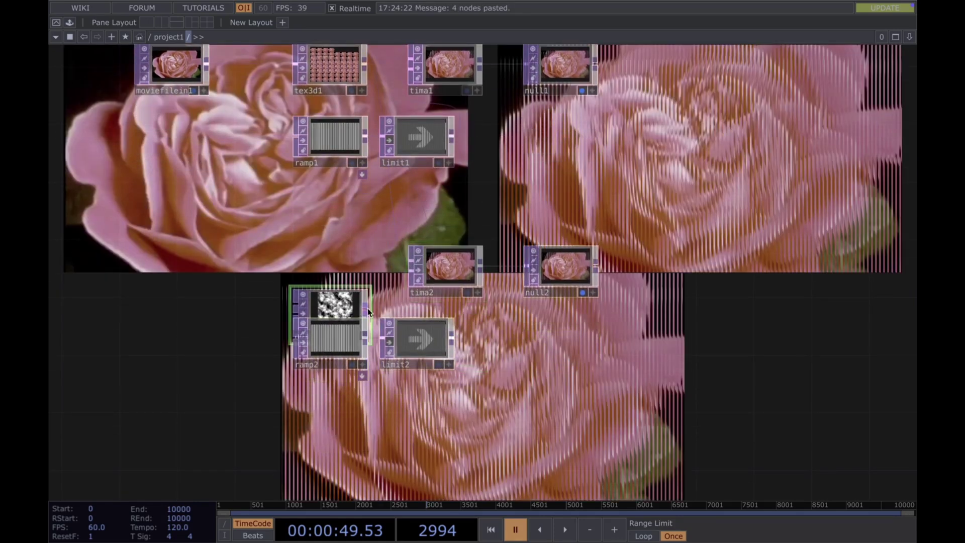
pyautogui.moveTo(389, 360); pyautogui.dragTo(383, 337)
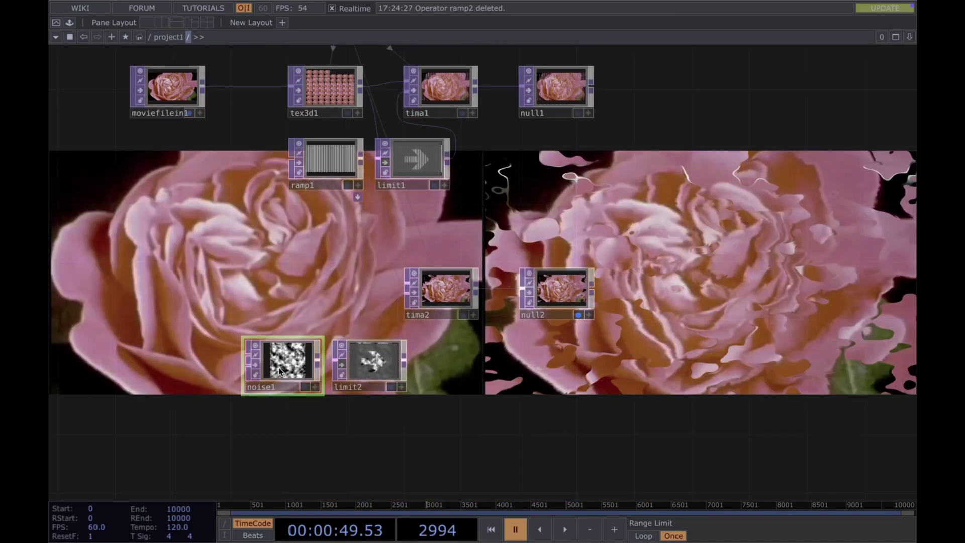
# Set noise1's Output Resolution to Parent Panel Size and its Pixel Format to 32-bit float (Mono).
pyautogui.press('p')
pyautogui.click(784, 84)
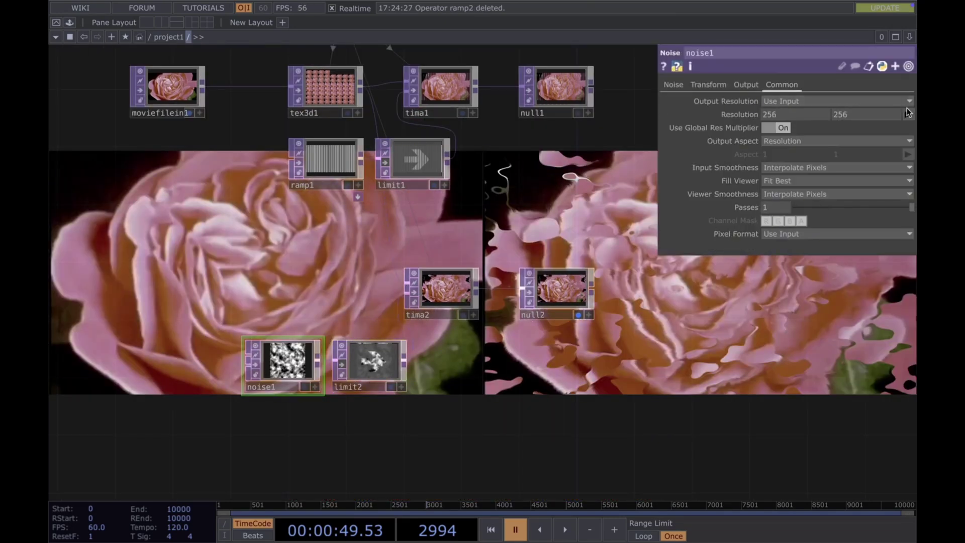
pyautogui.click(909, 101)
pyautogui.click(910, 101)
pyautogui.click(911, 102)
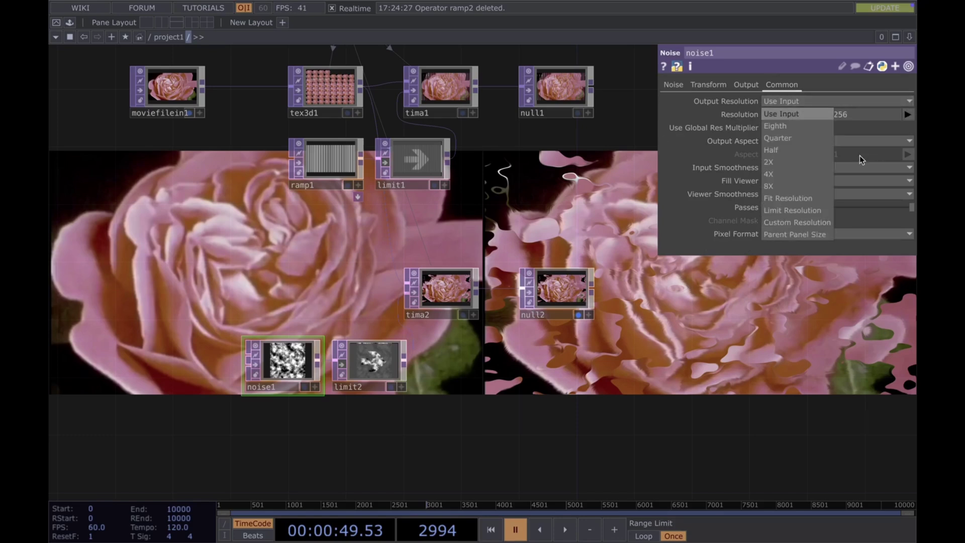
pyautogui.click(799, 234)
pyautogui.click(803, 235)
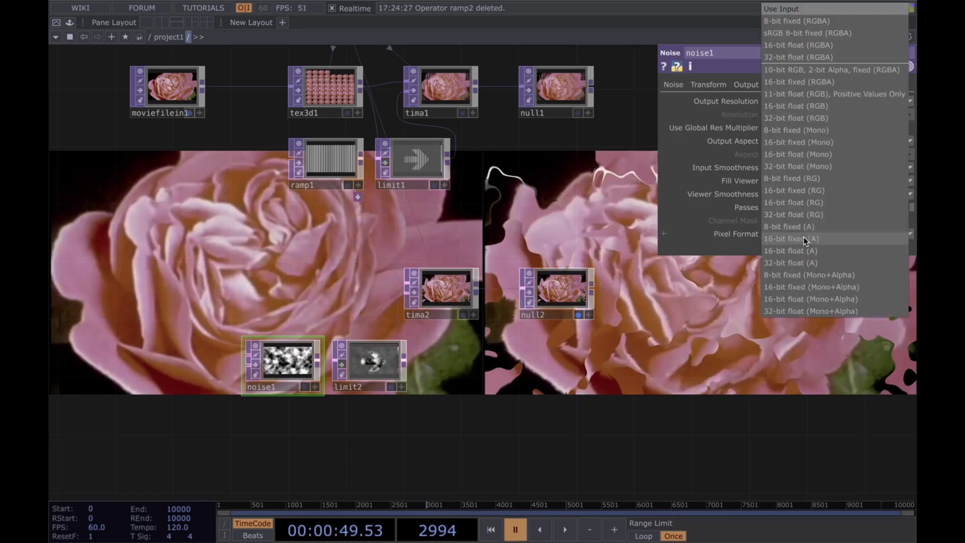
pyautogui.click(823, 167)
# Set the Pixel Format of ramp1 to 32-bit float (Mono).
pyautogui.click(331, 152)
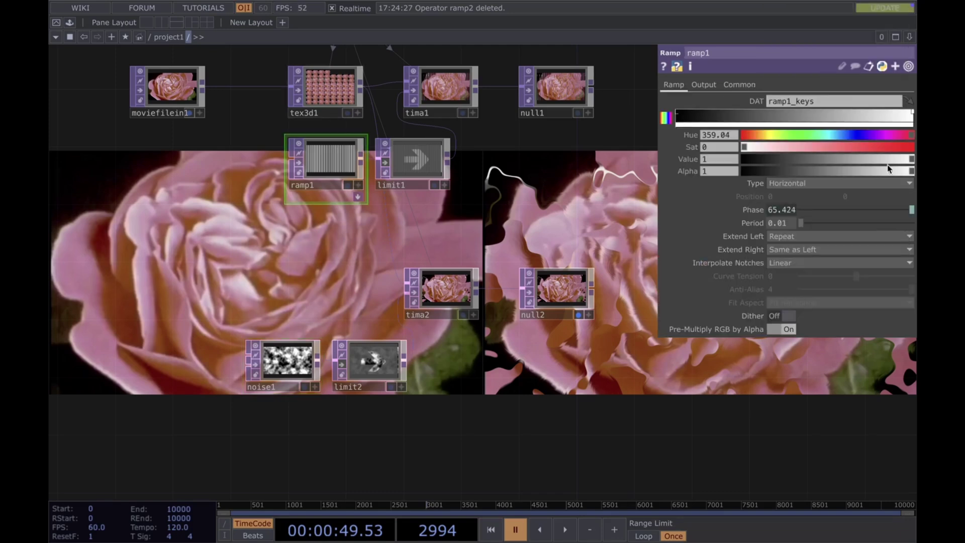
pyautogui.click(739, 83)
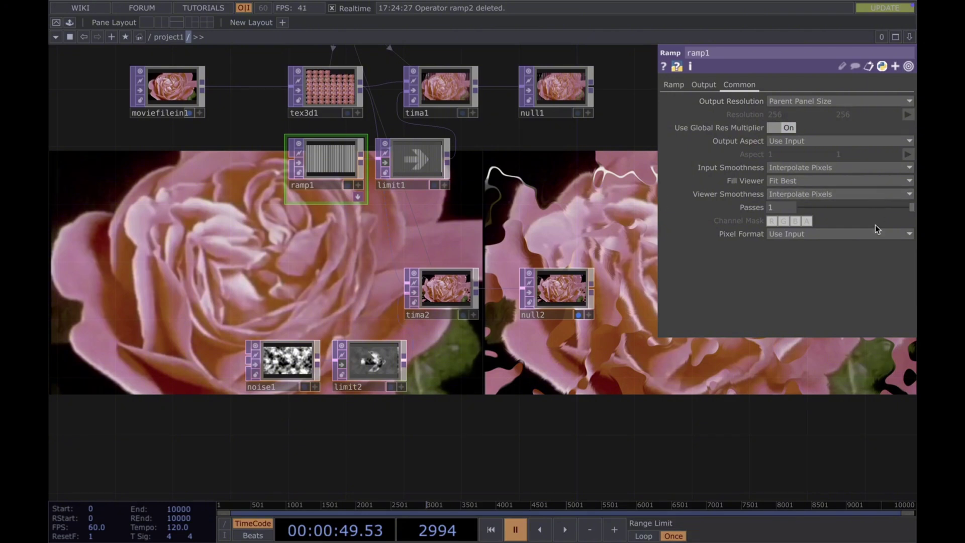
pyautogui.click(877, 232)
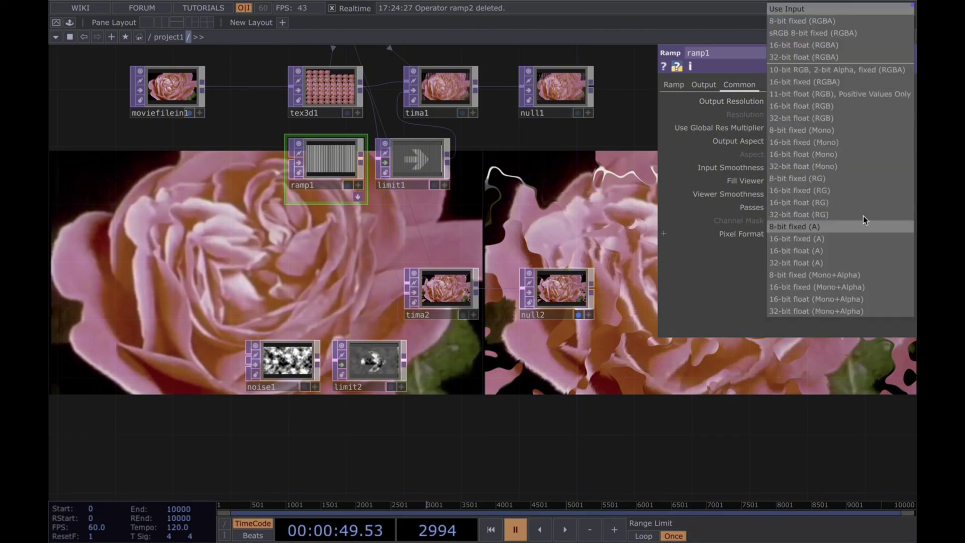
pyautogui.click(832, 164)
# Reduce the Period of noise1 to 0.
pyautogui.scroll(-3, 503, 377)
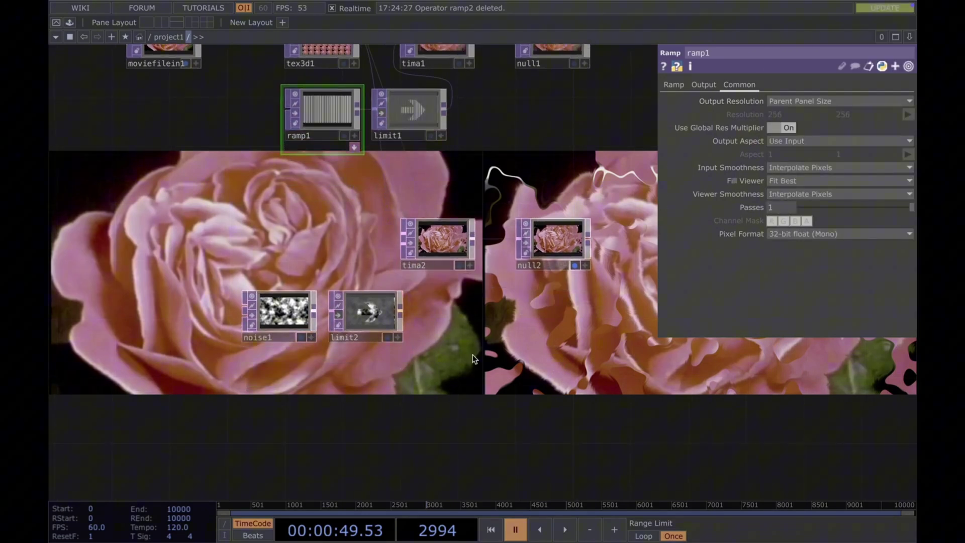
pyautogui.click(295, 328)
pyautogui.click(672, 85)
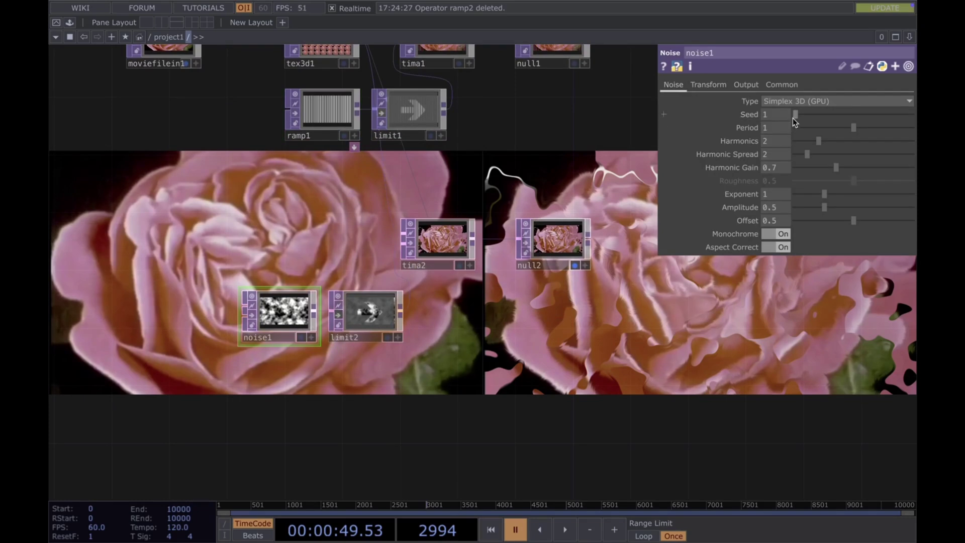
pyautogui.click(795, 128)
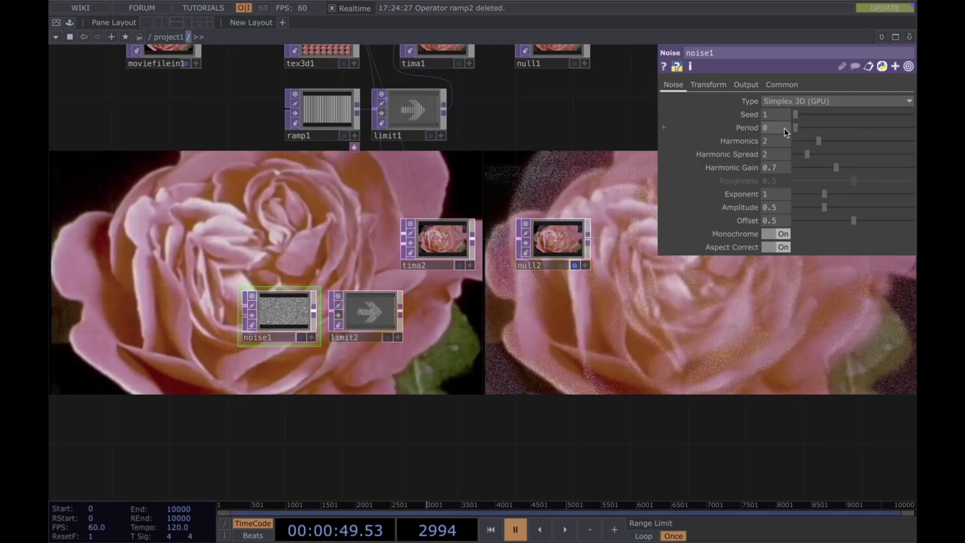
# Resume timeline playback and set the Period of noise1 to 0.001.
pyautogui.moveTo(712, 330); pyautogui.dragTo(709, 337)
pyautogui.press('space')
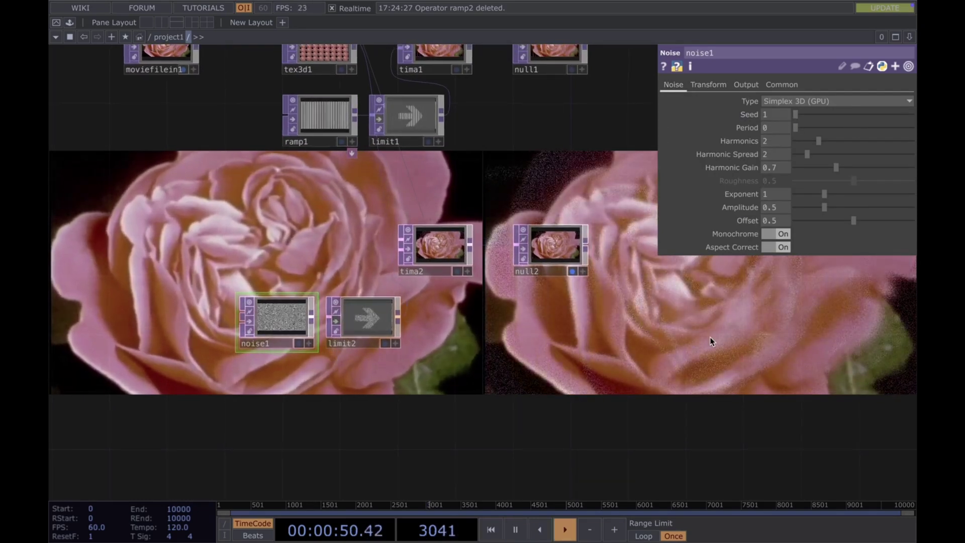
pyautogui.click(777, 128)
pyautogui.write('0.')
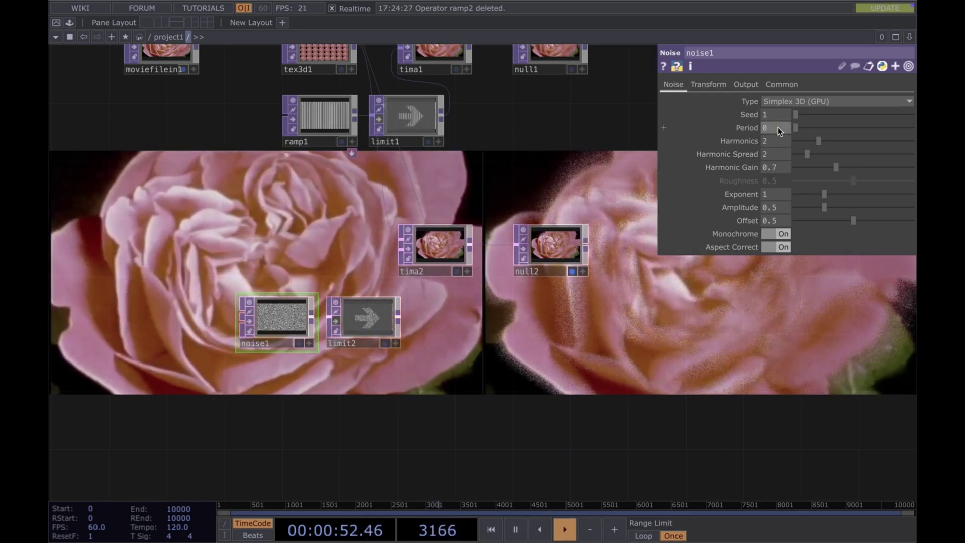
pyautogui.press('Return')
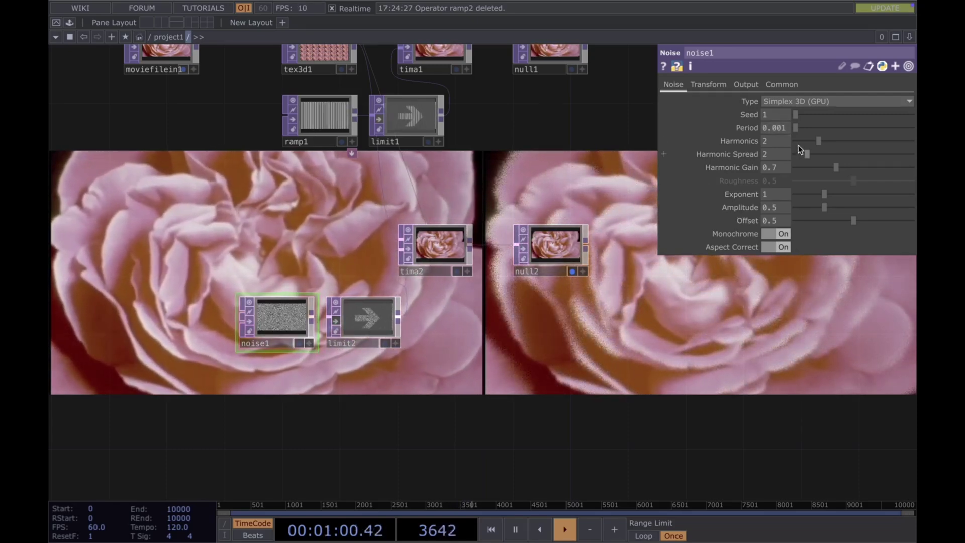
# Reduce the Harmonics of noise1 to 0 and check the displaced rose with the parameters hidden.
pyautogui.moveTo(806, 140); pyautogui.dragTo(791, 140)
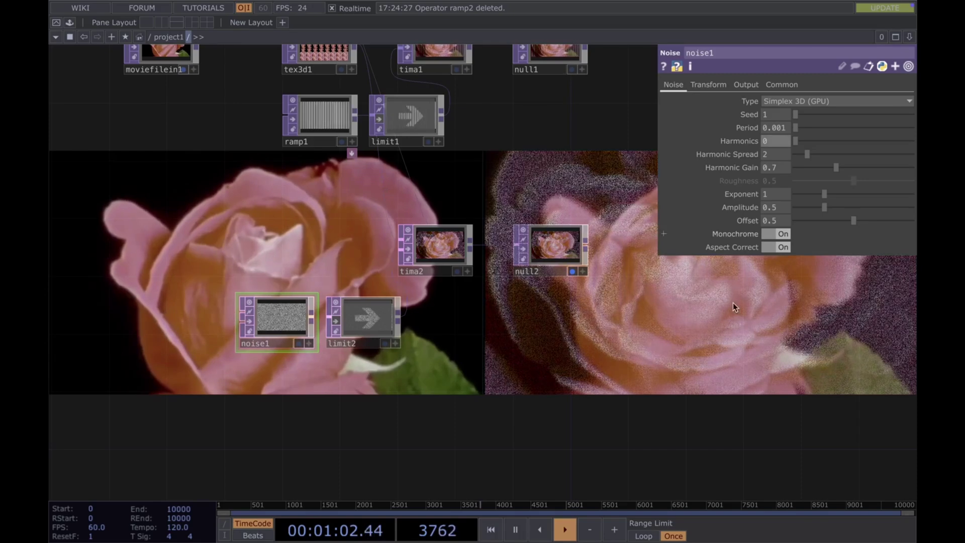
pyautogui.moveTo(732, 339); pyautogui.dragTo(715, 315)
pyautogui.press('p')
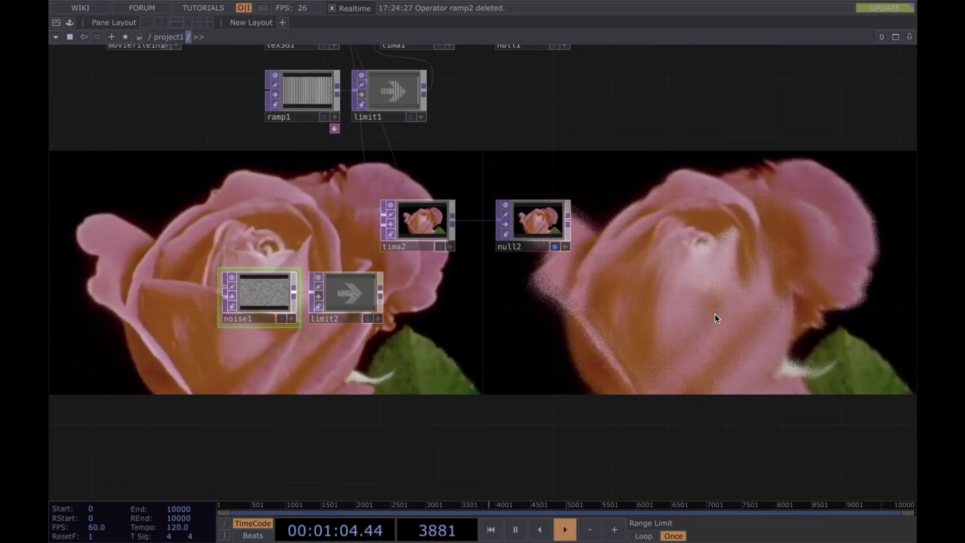
pyautogui.press('p')
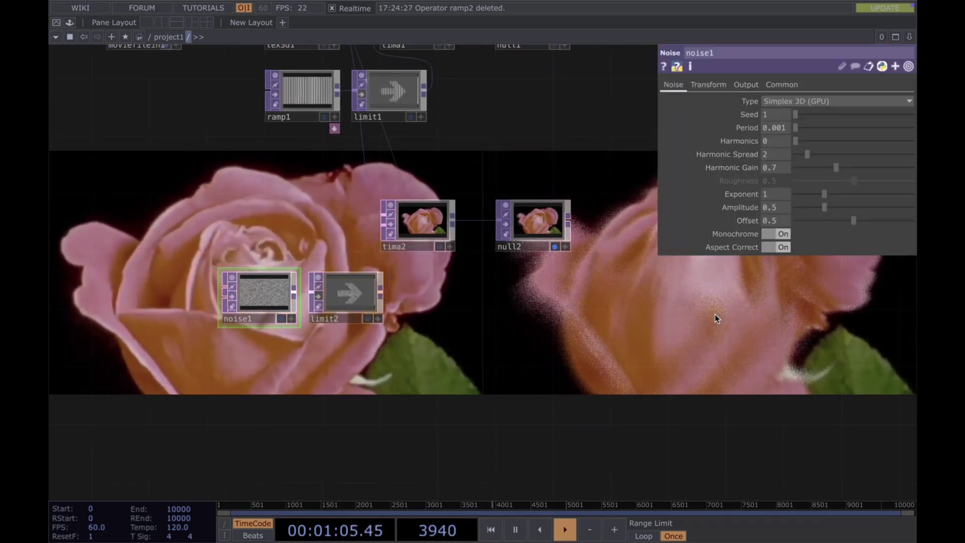
# Turn off the bypass on limit2 and reduce its Position Step to 0.005.
pyautogui.click(319, 299)
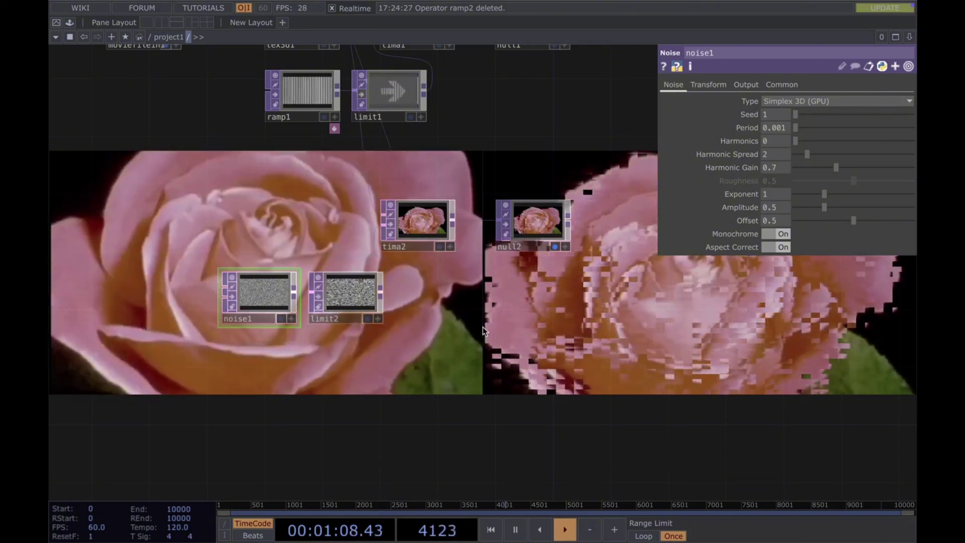
pyautogui.moveTo(482, 327); pyautogui.dragTo(432, 321)
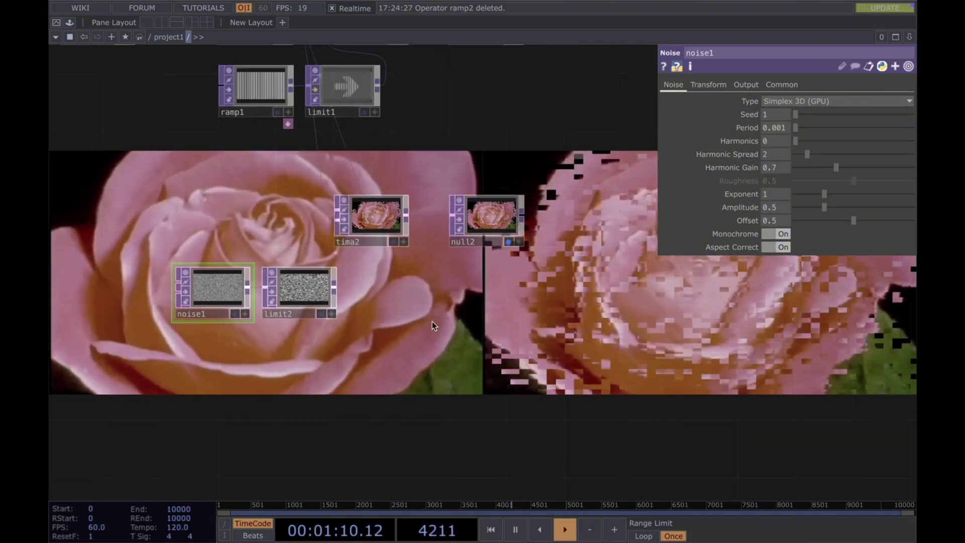
pyautogui.click(301, 290)
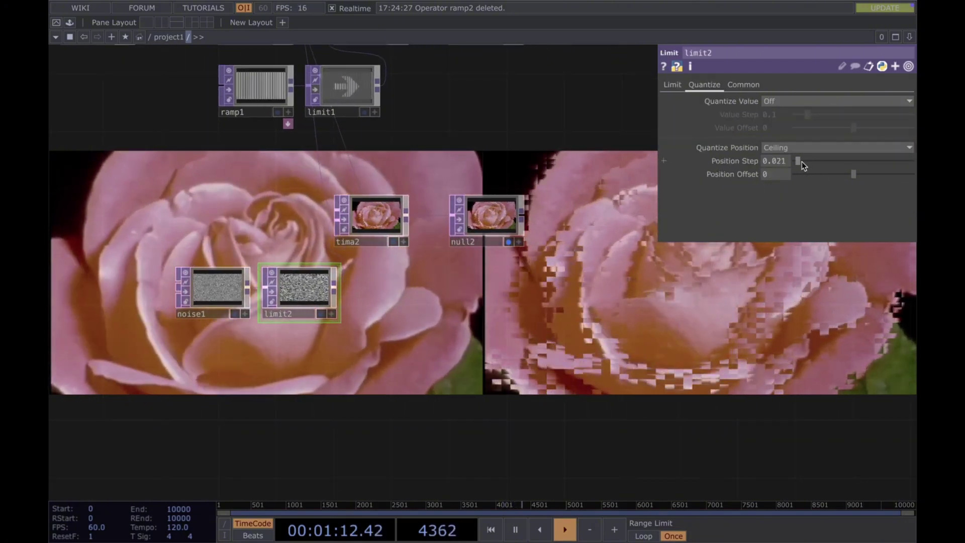
pyautogui.moveTo(801, 162); pyautogui.dragTo(797, 162)
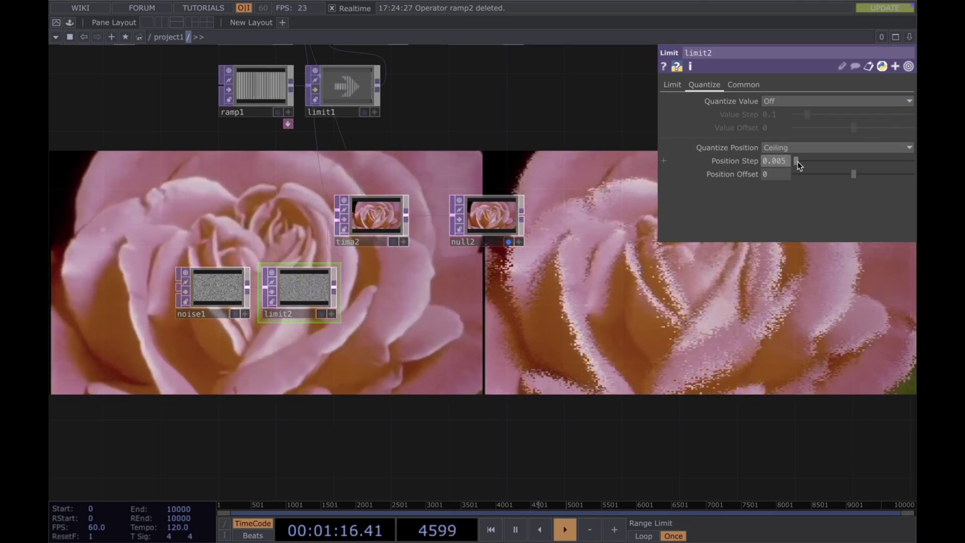
pyautogui.press('p')
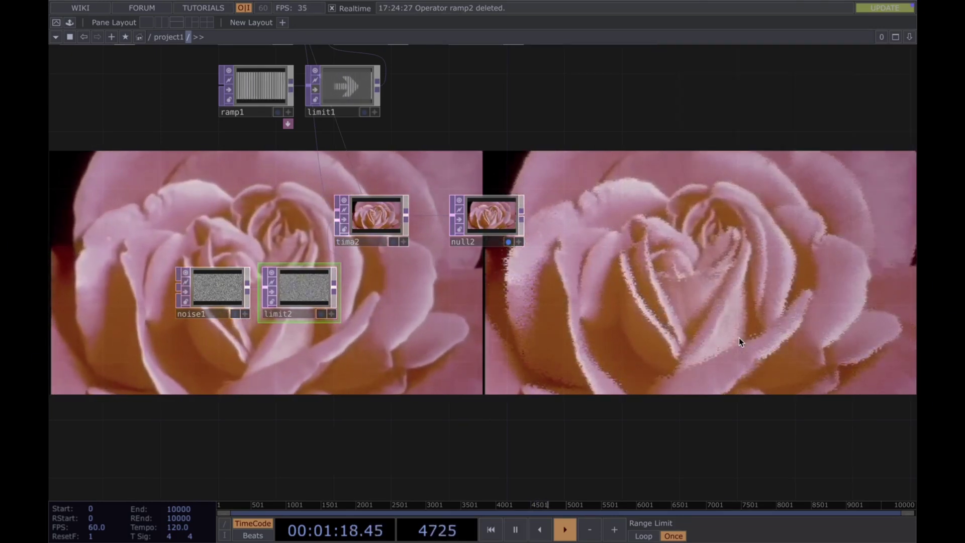
# Duplicate the noise1, limit2, tima2 and null2 nodes below the originals.
pyautogui.moveTo(739, 337); pyautogui.dragTo(781, 340)
pyautogui.moveTo(626, 296); pyautogui.dragTo(682, 255)
pyautogui.scroll(-3, 589, 318)
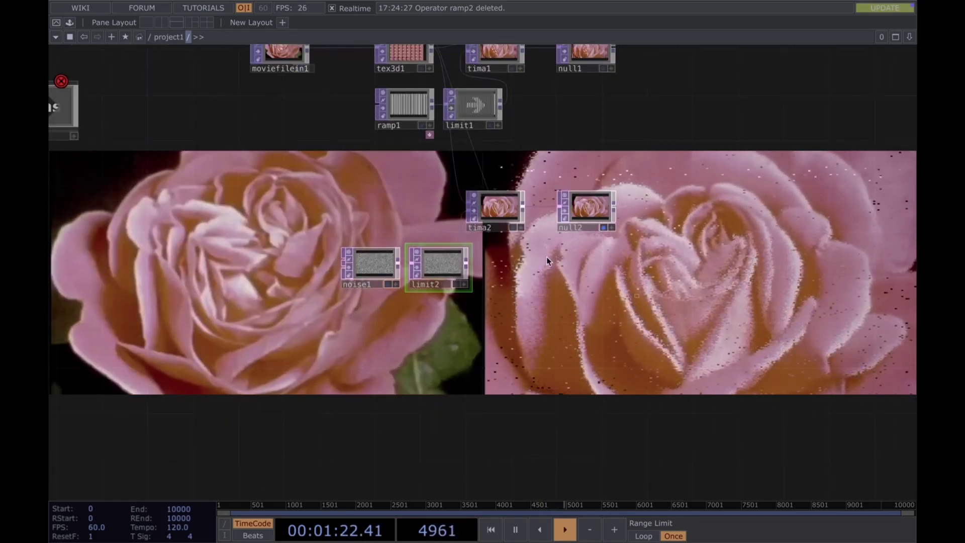
pyautogui.hotkey('ctrl', 'v')
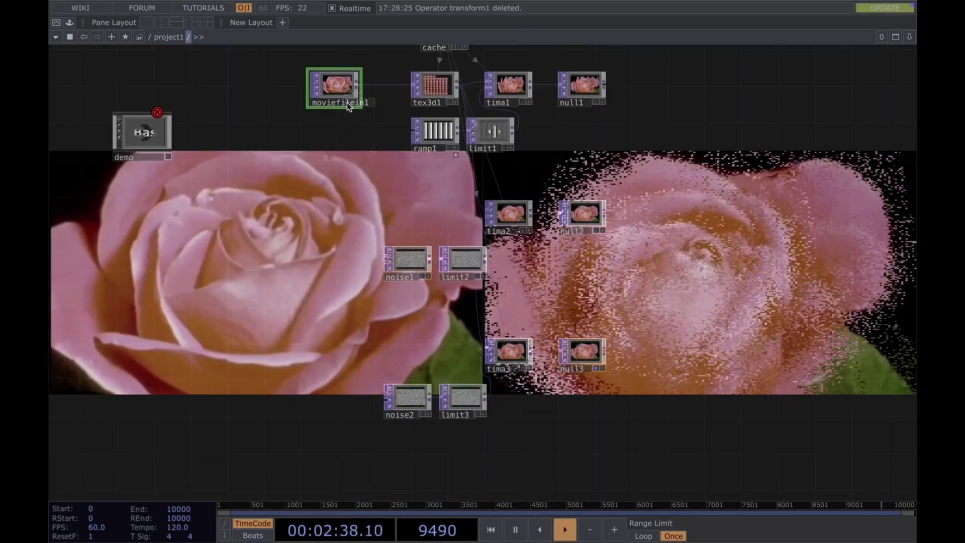
# Add a Transform TOP fed by moviefilein1 and place it in the duplicated row before tima3.
pyautogui.press('Tab')
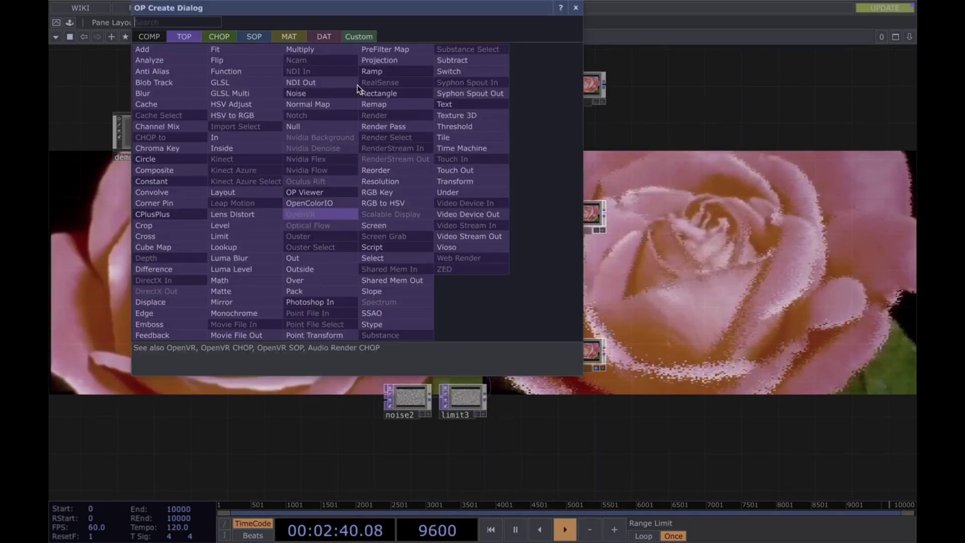
pyautogui.write('t')
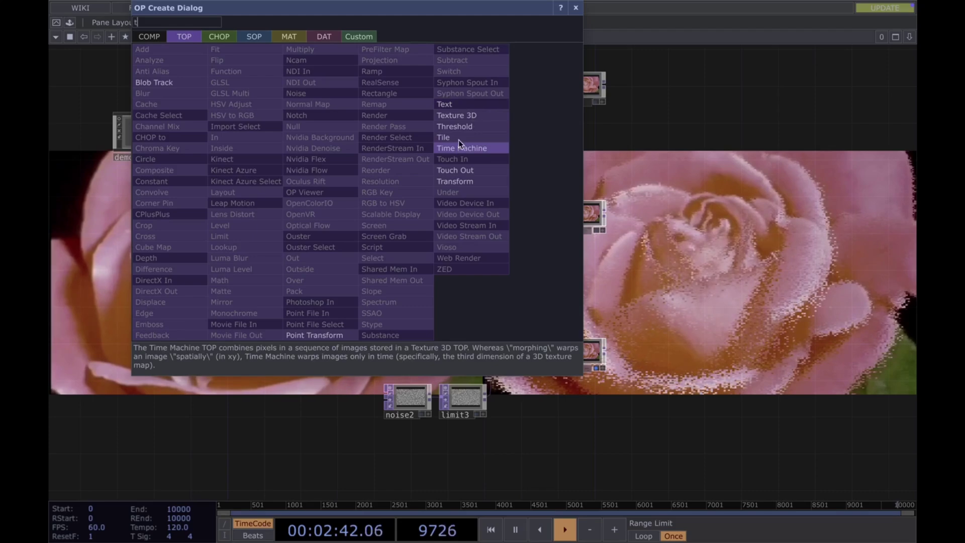
pyautogui.click(457, 183)
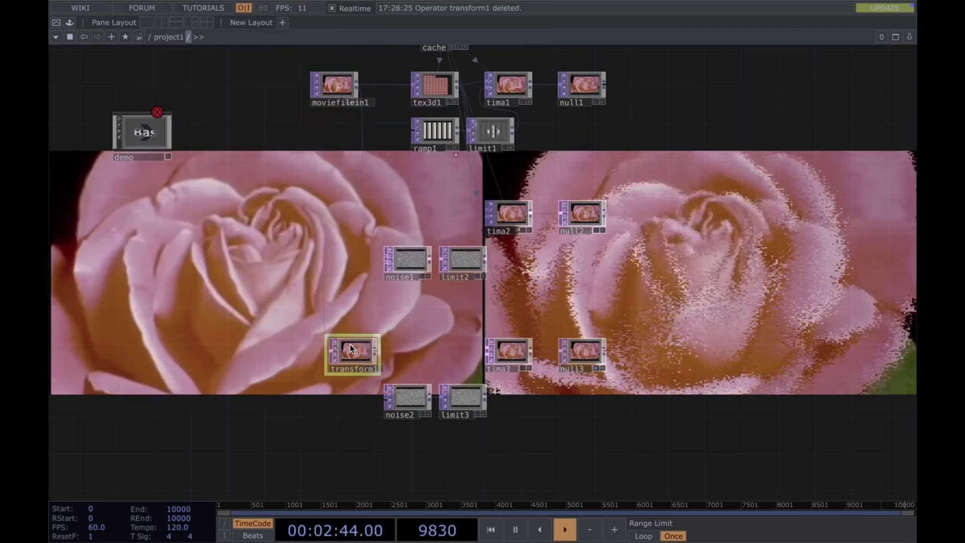
# Set the Scale of transform1 to 1.3 on both axes and its Extend mode to Mirror.
pyautogui.scroll(5, 352, 348)
pyautogui.press('p')
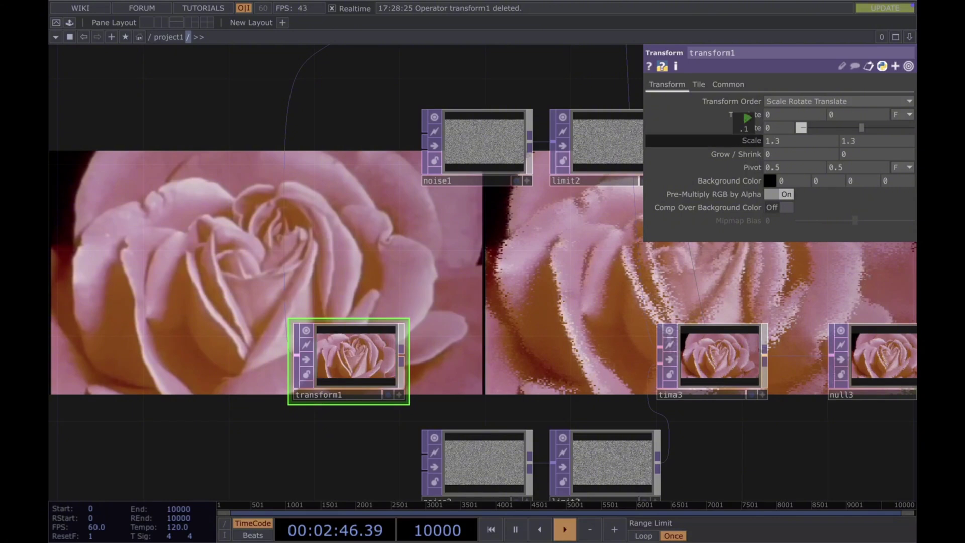
pyautogui.click(699, 85)
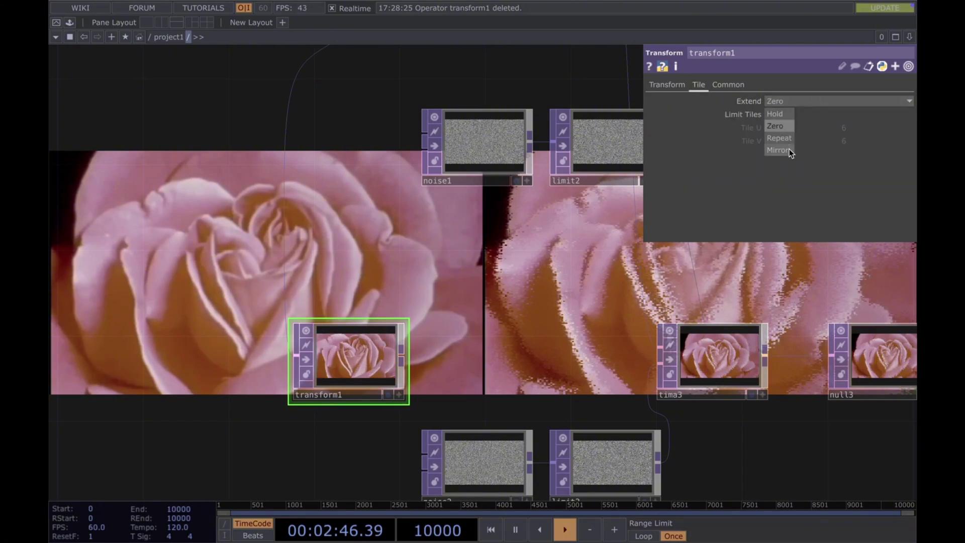
pyautogui.click(788, 150)
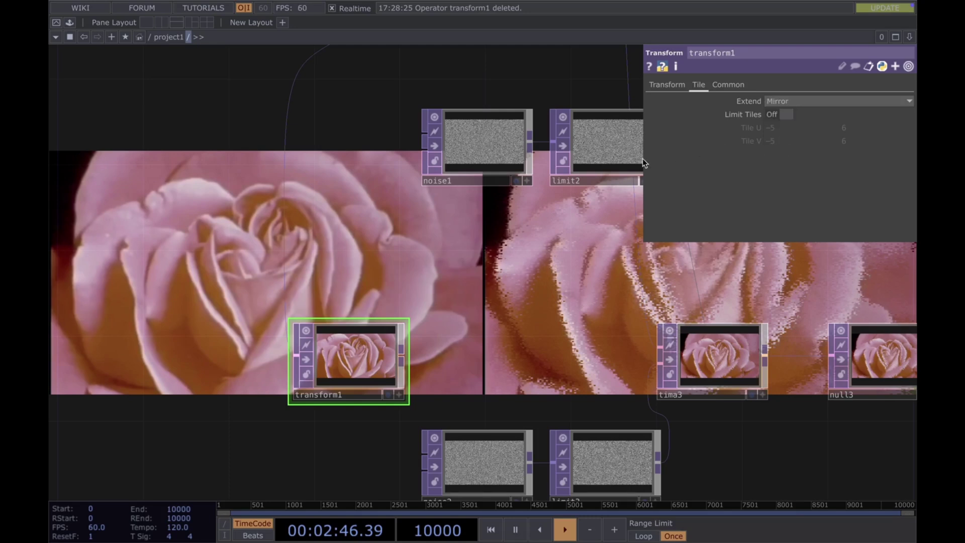
# Drive the X Translate of transform1 with the seconds*.03 expression and move the playhead back near the timeline's start.
pyautogui.click(668, 85)
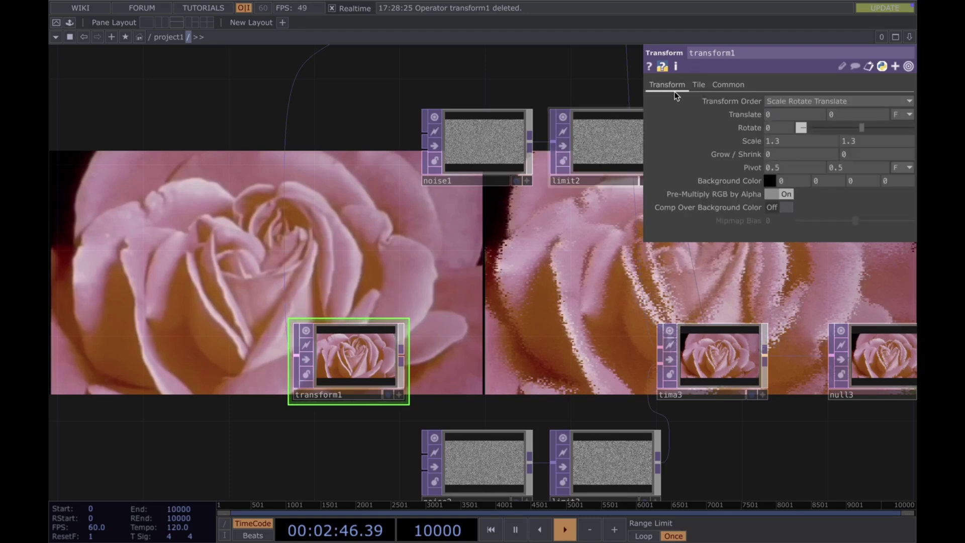
pyautogui.hotkey('ctrl', 'v')
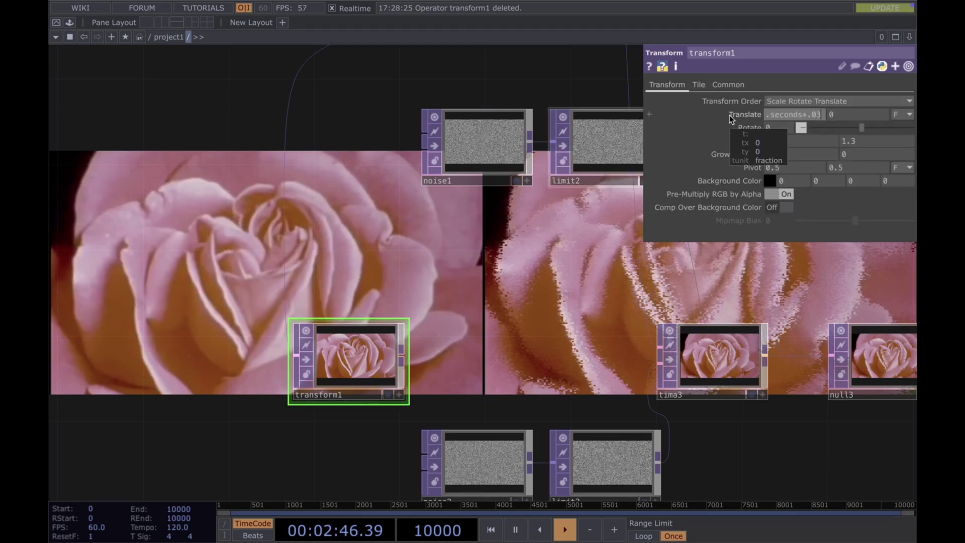
pyautogui.press('Return')
pyautogui.moveTo(476, 309); pyautogui.dragTo(453, 260)
pyautogui.click(280, 511)
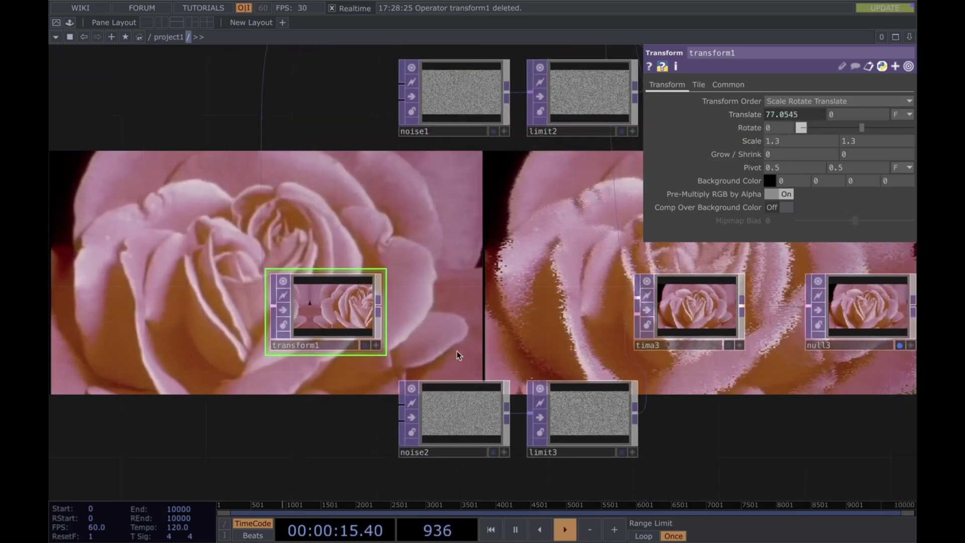
# Add a Texture 3D TOP between transform1 and tima3.
pyautogui.press('Tab')
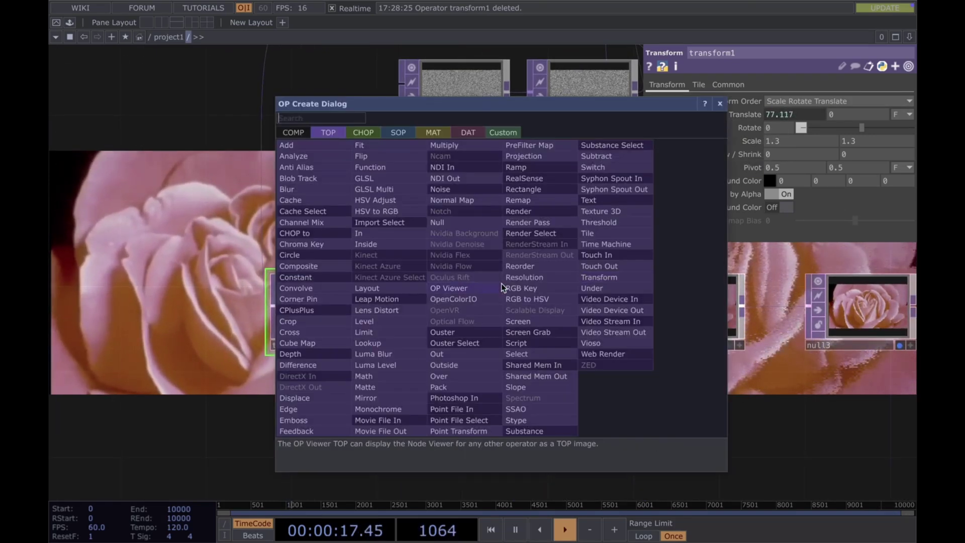
pyautogui.write('t')
pyautogui.click(603, 217)
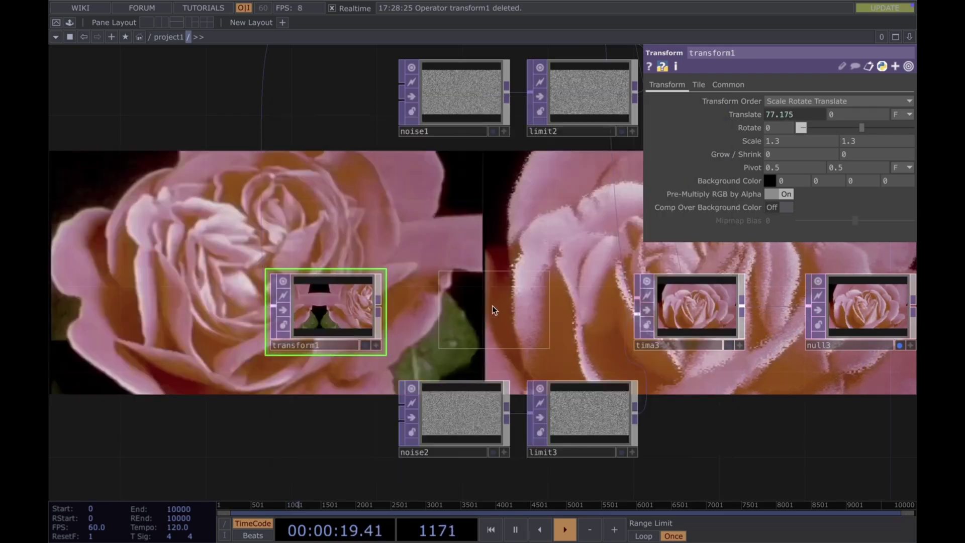
pyautogui.click(493, 306)
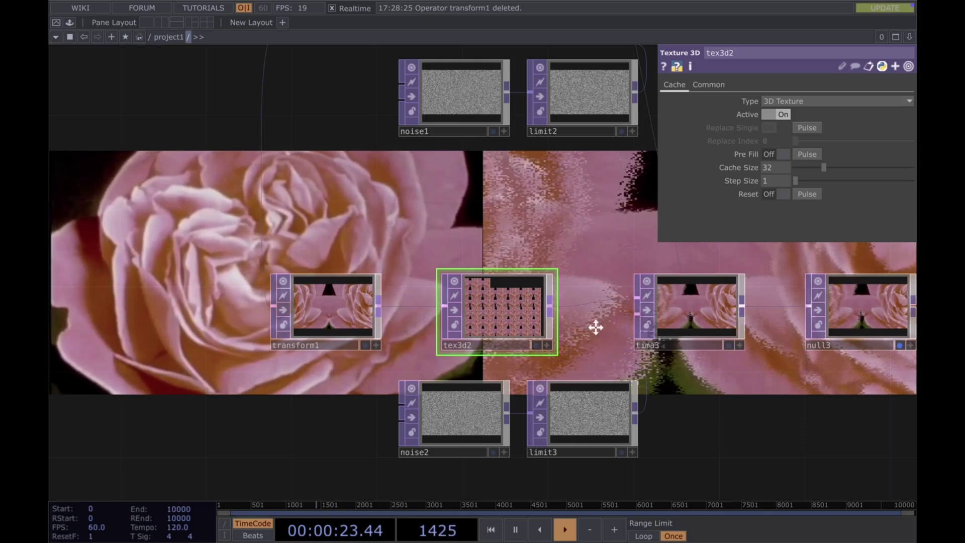
# Set the Scale of transform1 to 0.8 on both axes and check the mirrored result with the parameters hidden.
pyautogui.scroll(-3, 563, 309)
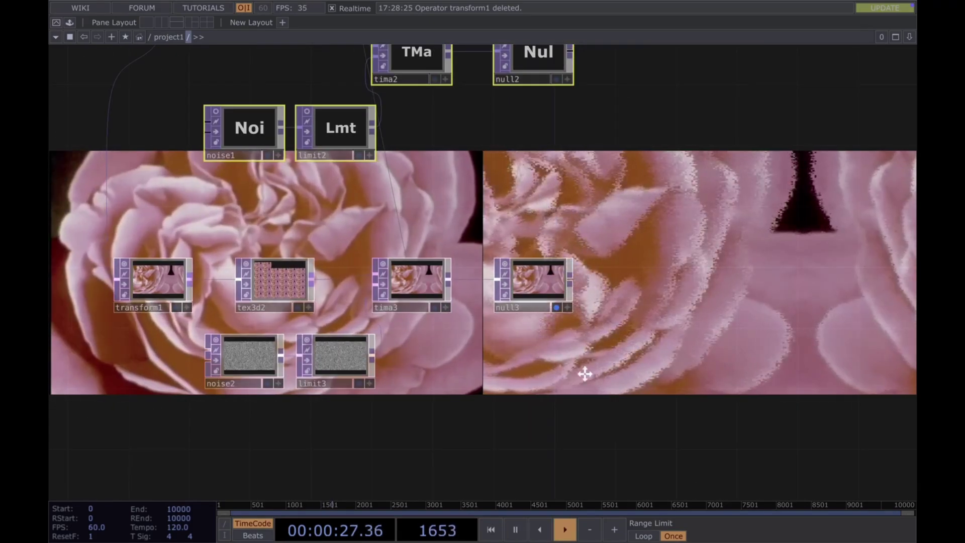
pyautogui.moveTo(136, 302); pyautogui.dragTo(254, 294)
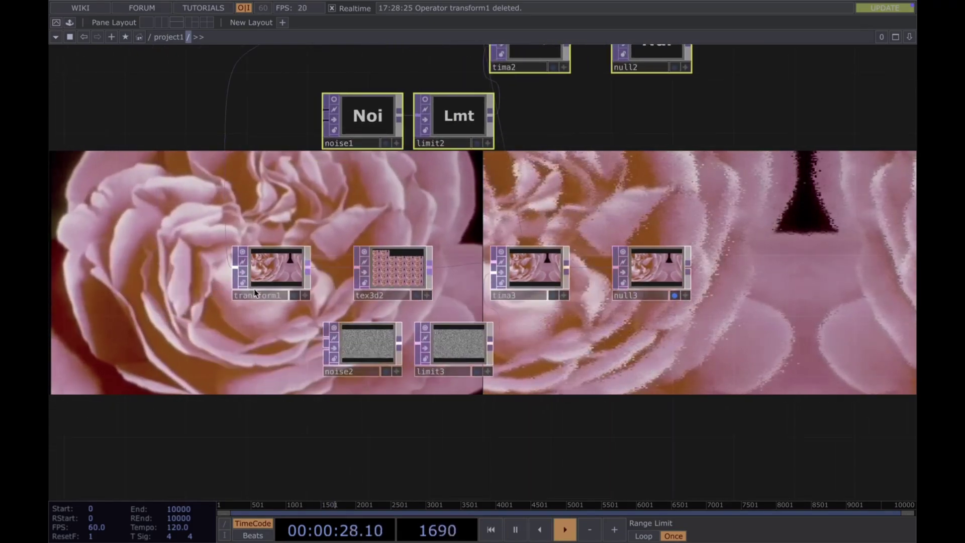
pyautogui.click(279, 275)
pyautogui.press('p')
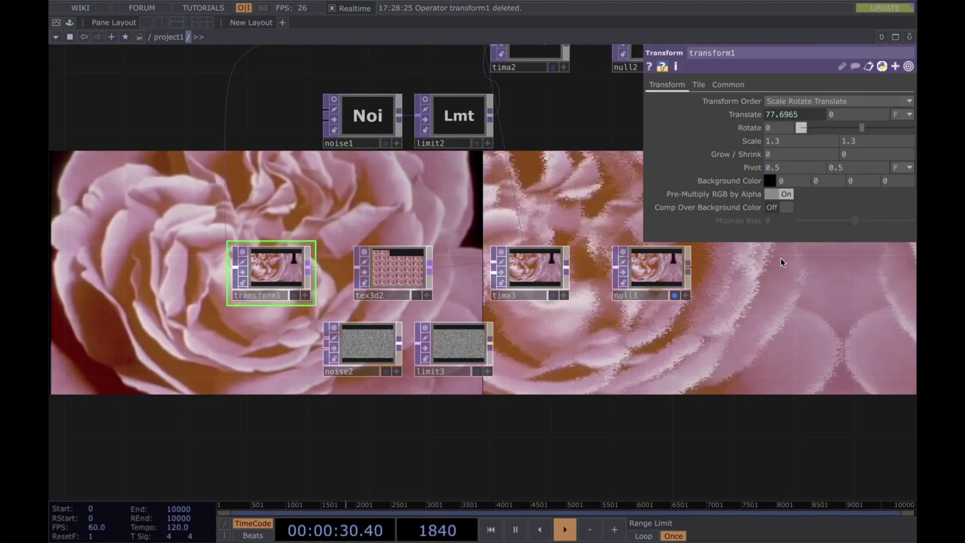
pyautogui.moveTo(739, 144); pyautogui.dragTo(744, 121, button='middle')
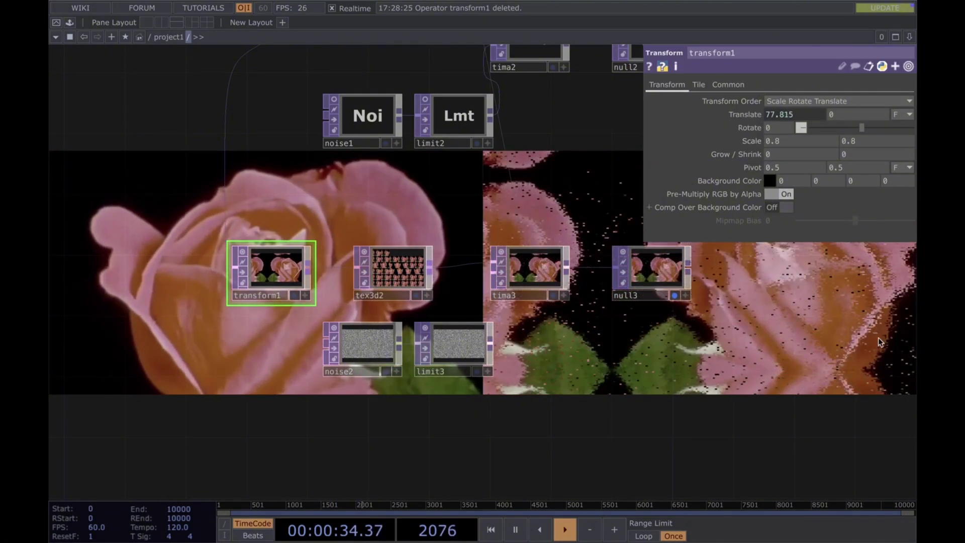
pyautogui.moveTo(842, 368); pyautogui.dragTo(709, 345)
pyautogui.press('p')
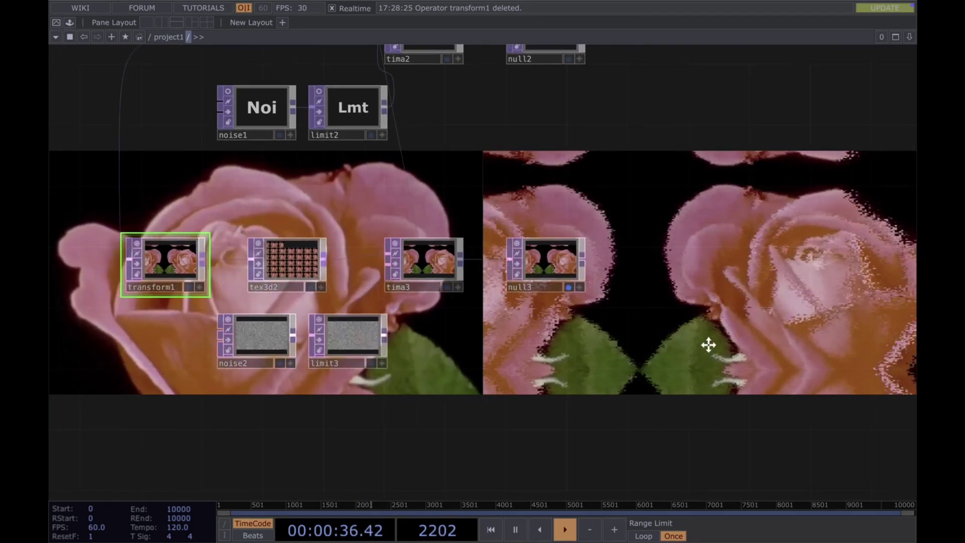
# Show the transform parameters of noise2 and set its X Scale to 4.
pyautogui.moveTo(645, 347); pyautogui.dragTo(714, 334)
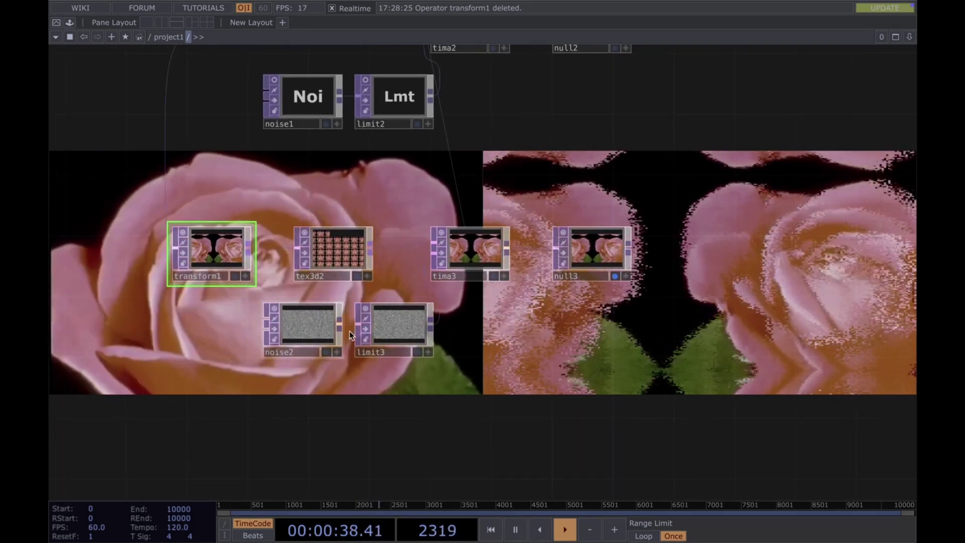
pyautogui.click(402, 331)
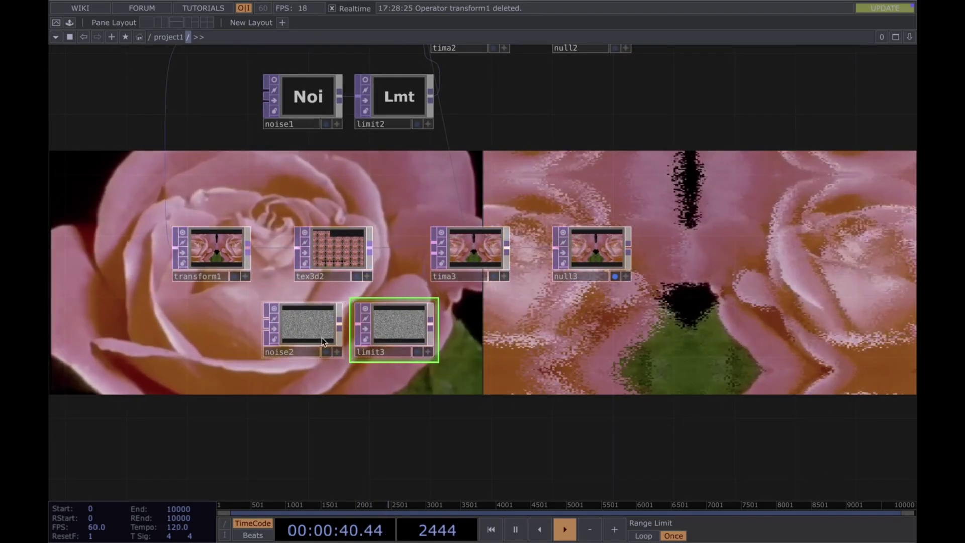
pyautogui.click(322, 337)
pyautogui.press('p')
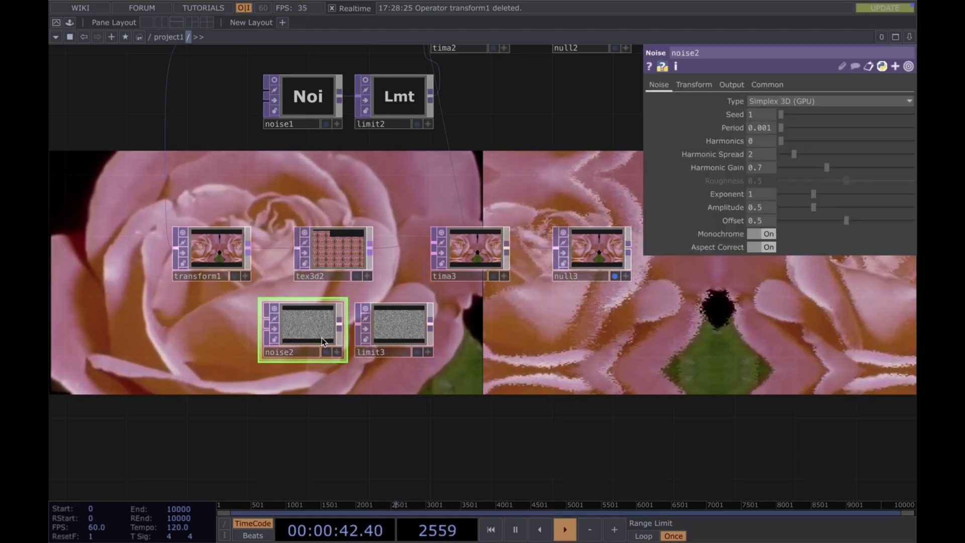
pyautogui.click(695, 85)
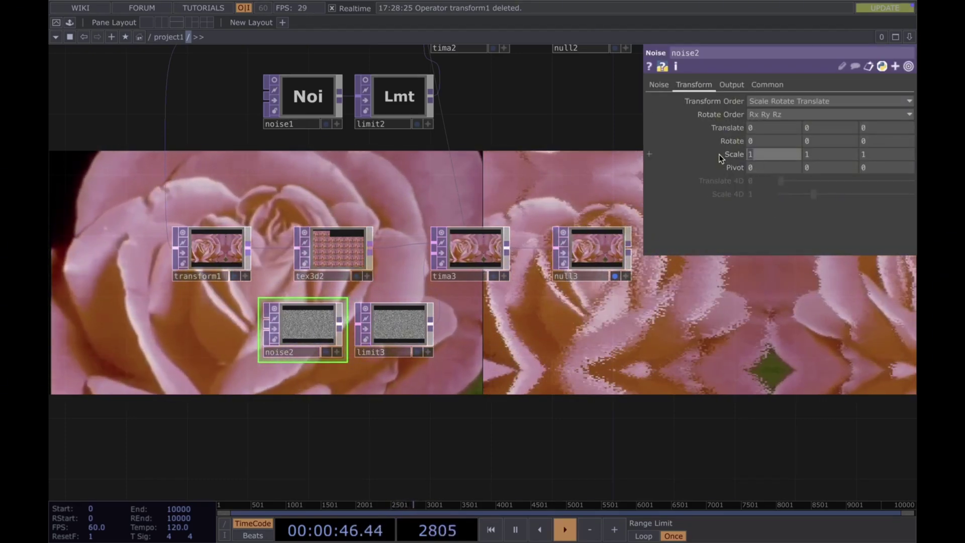
pyautogui.moveTo(720, 159); pyautogui.dragTo(803, 168)
# Lower the Y Scale of noise2 to 0.01 and check the displaced rose with the parameters hidden.
pyautogui.click(809, 154)
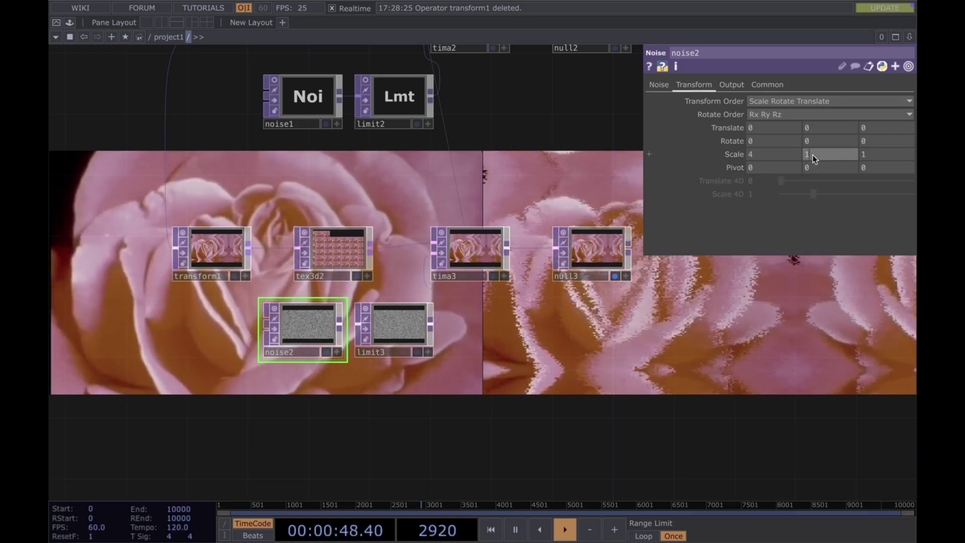
pyautogui.write('0.1')
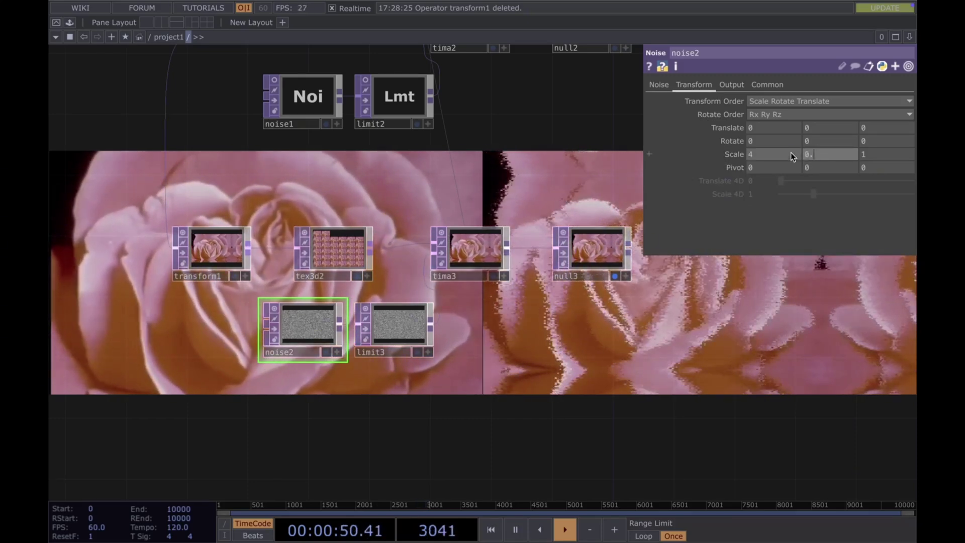
pyautogui.click(815, 153)
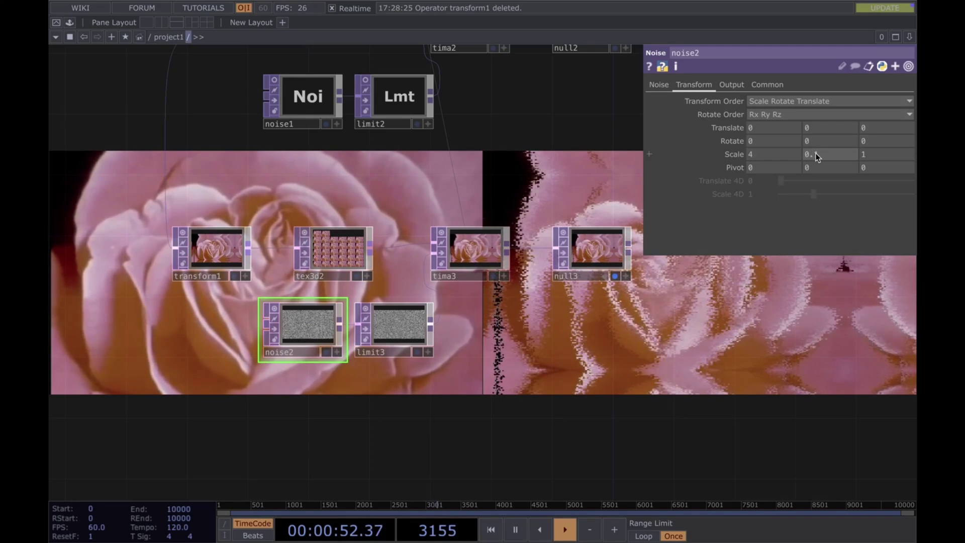
pyautogui.write('0')
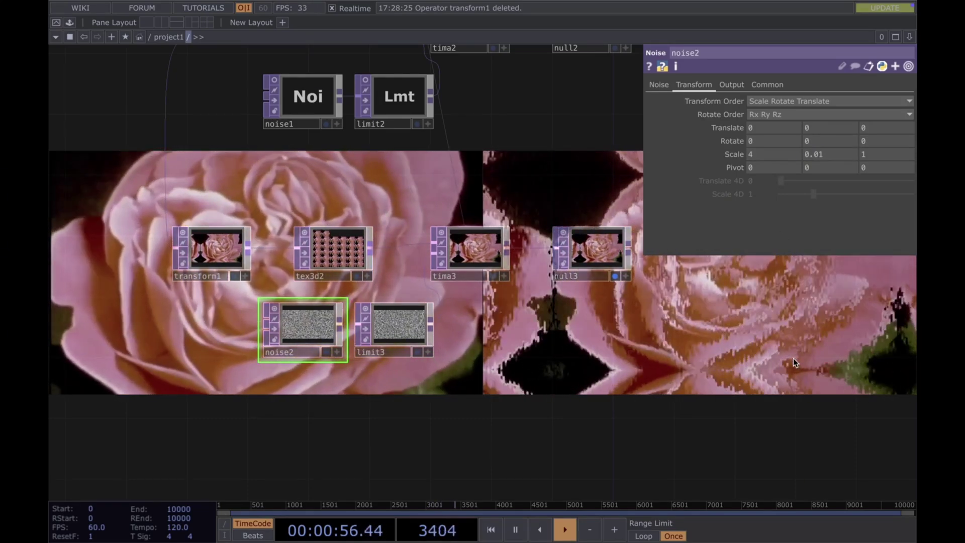
pyautogui.write('p')
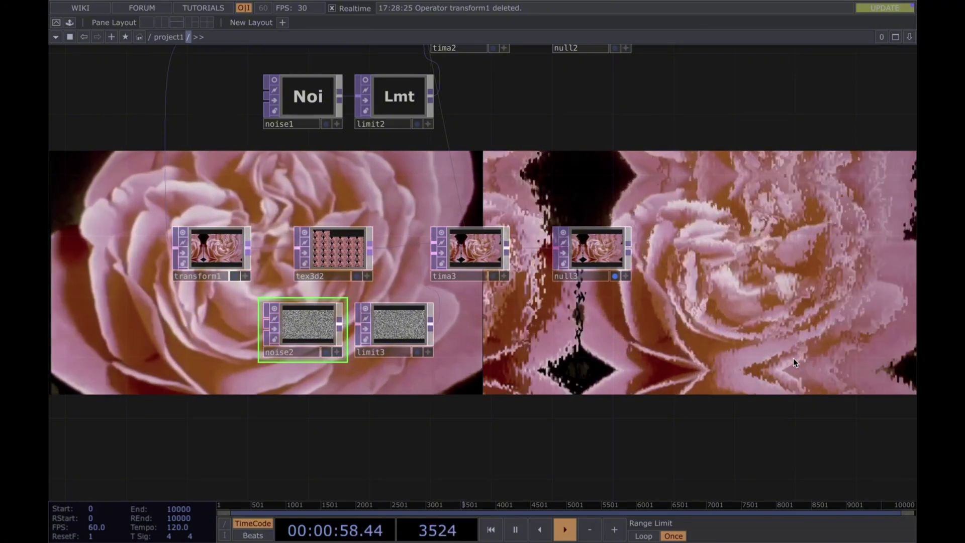
pyautogui.write('p')
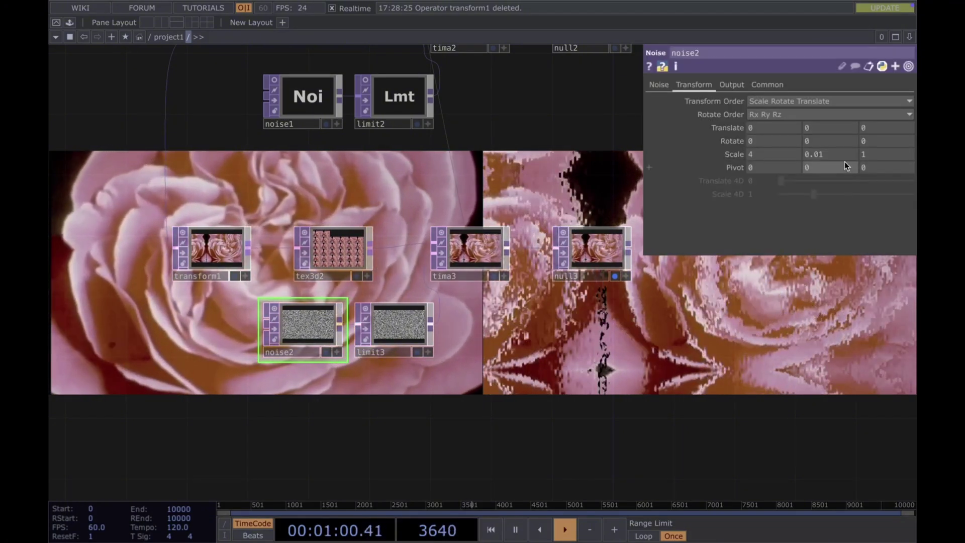
# Try a Y Scale of 0.001 on noise2 to stretch the noise vertically.
pyautogui.click(817, 158)
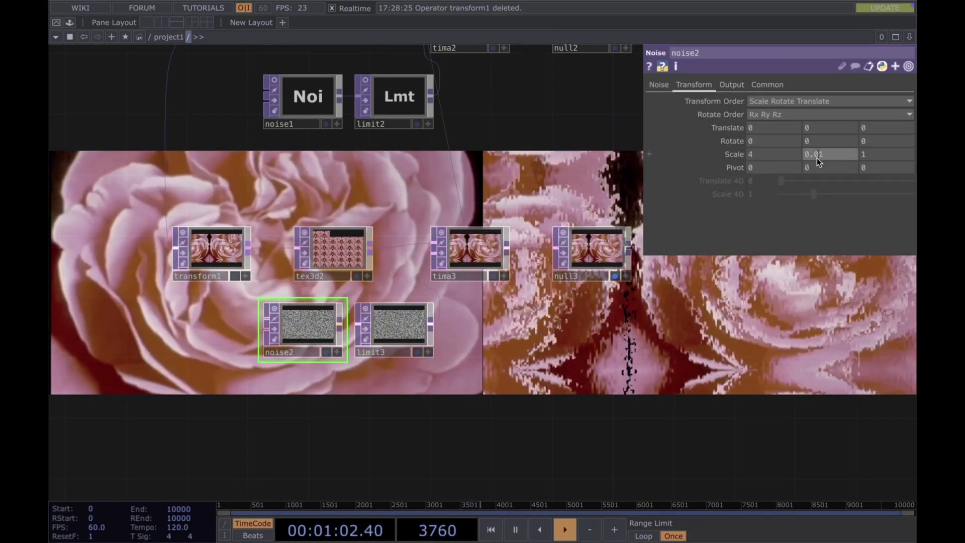
pyautogui.write('0')
pyautogui.press('Return')
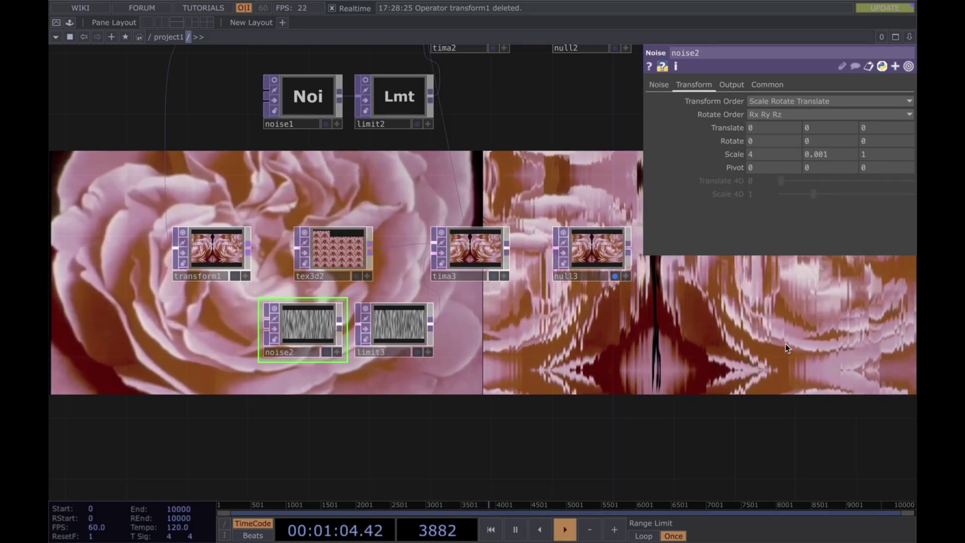
pyautogui.press('p')
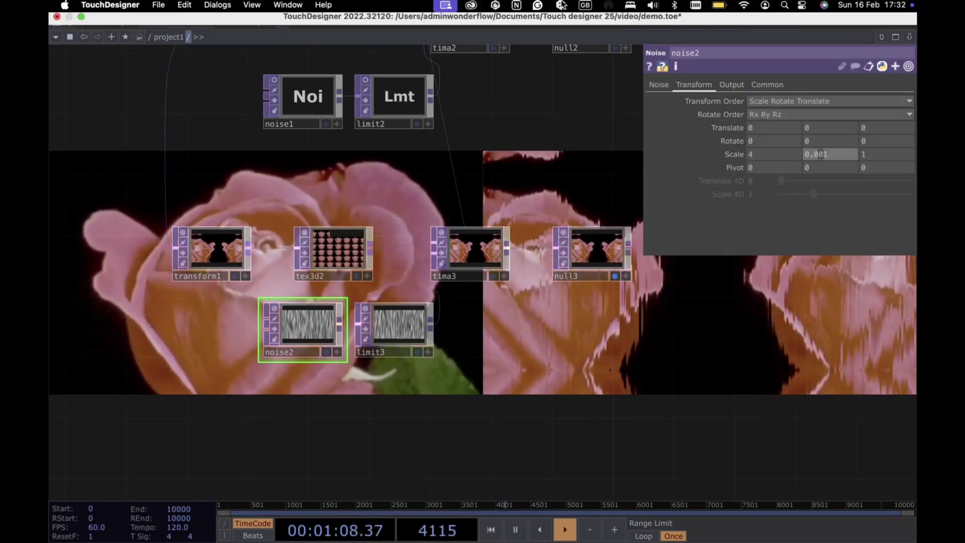
# Set the Scale of noise2 to 3 on X and 0.01 on Y.
pyautogui.press('BackSpace')
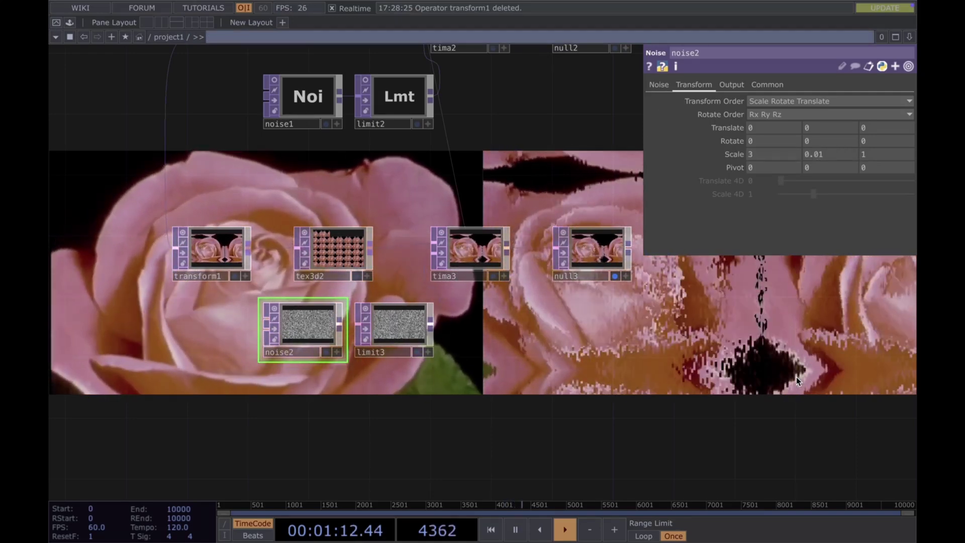
pyautogui.press('BackSpace')
pyautogui.write('3')
pyautogui.press('Return')
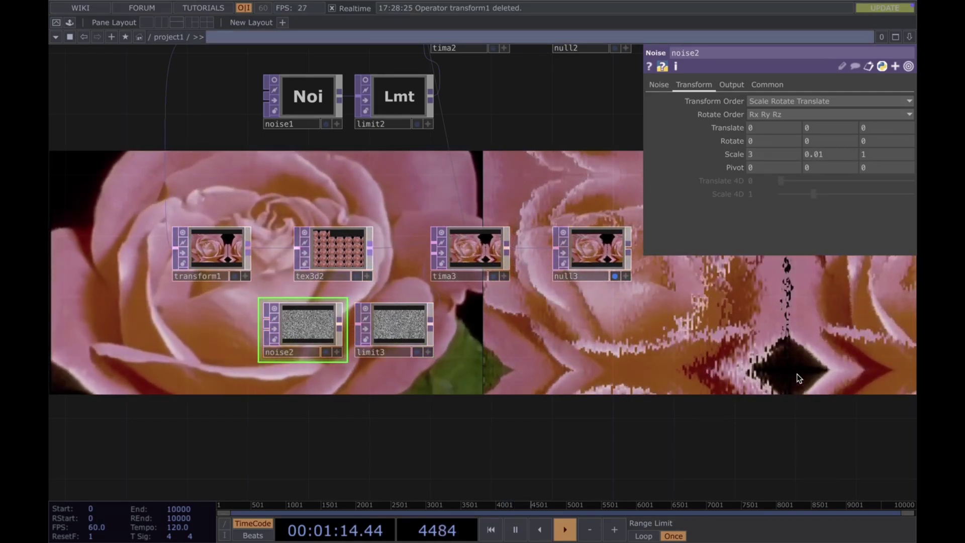
pyautogui.press('p')
pyautogui.press('p')
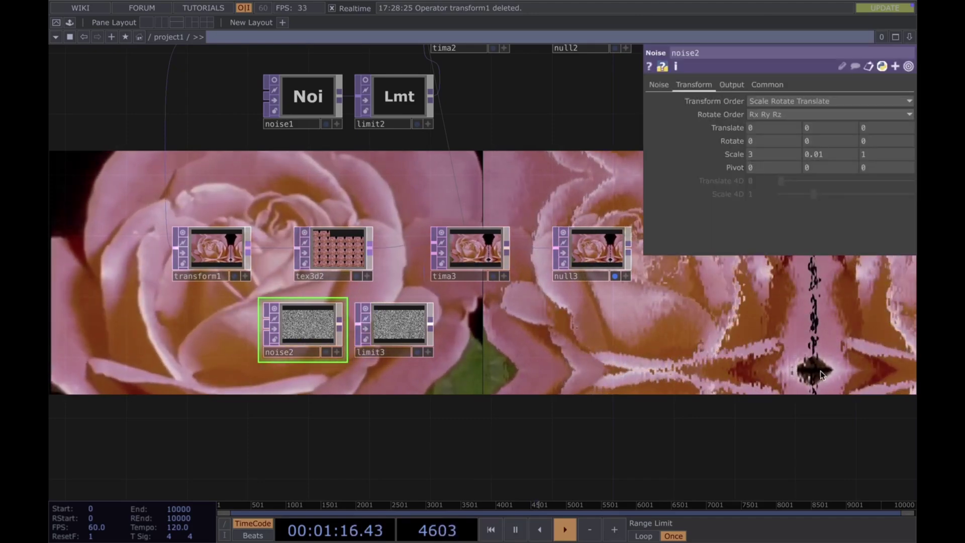
# Set the X Scale of noise2 to 0.001 to stretch the noise horizontally, and hide the parameters.
pyautogui.moveTo(747, 152); pyautogui.dragTo(741, 152)
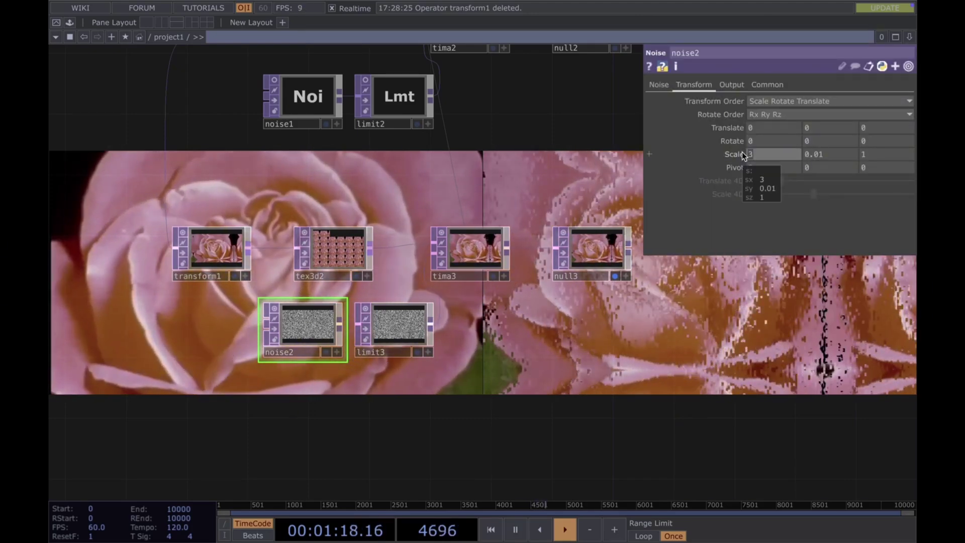
pyautogui.write('0.001')
pyautogui.press('Return')
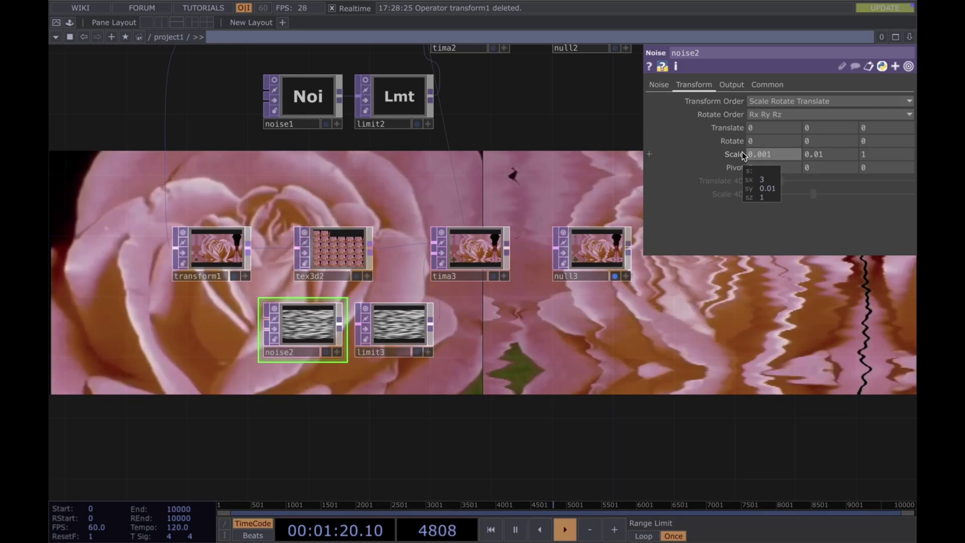
pyautogui.press('p')
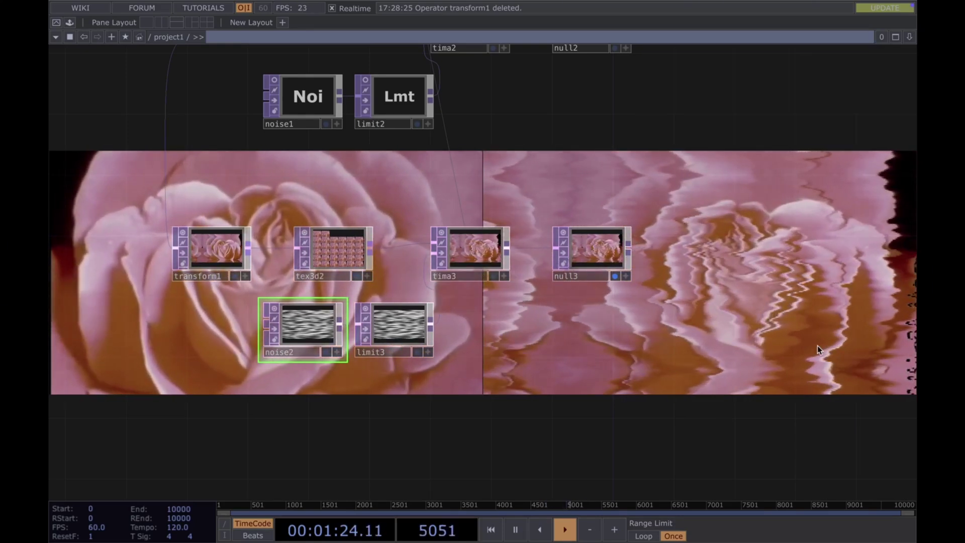
# Examine the stretched noise in noise2 and limit3 close up and its effect on the mirrored rose output.
pyautogui.moveTo(818, 346); pyautogui.dragTo(698, 355)
pyautogui.scroll(-2, 697, 355)
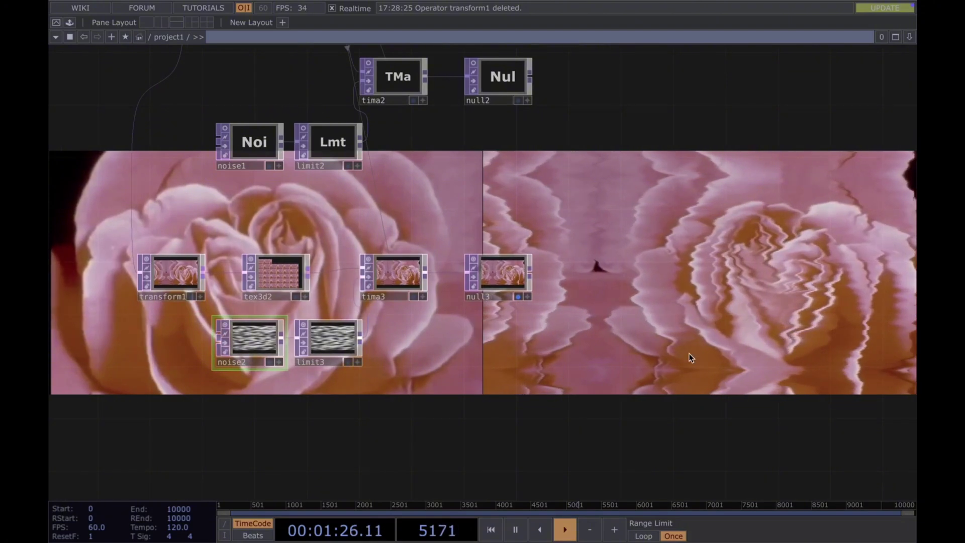
pyautogui.moveTo(489, 372); pyautogui.dragTo(578, 313)
pyautogui.scroll(2, 320, 313)
pyautogui.scroll(4, 321, 313)
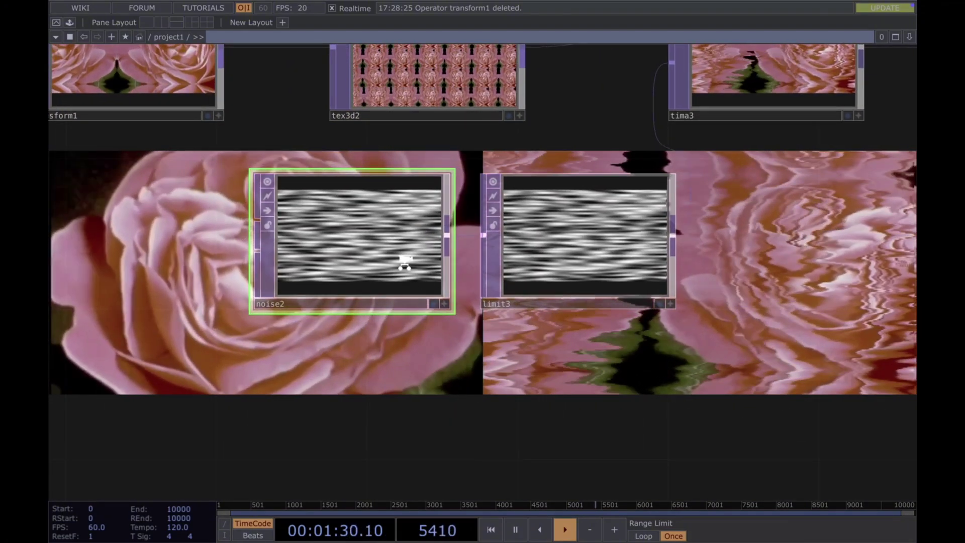
pyautogui.scroll(-1, 403, 267)
pyautogui.scroll(-5, 502, 271)
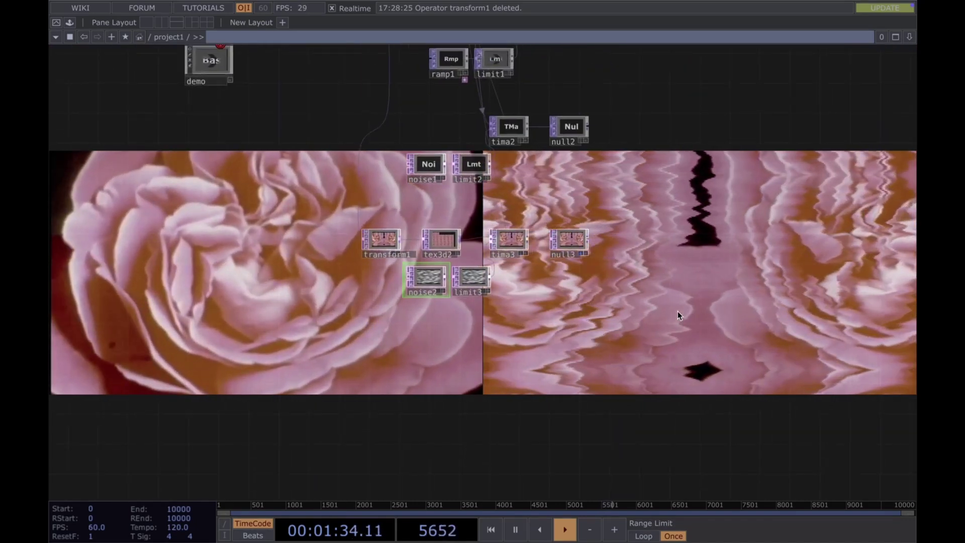
pyautogui.moveTo(514, 277); pyautogui.dragTo(476, 288)
pyautogui.scroll(1, 476, 289)
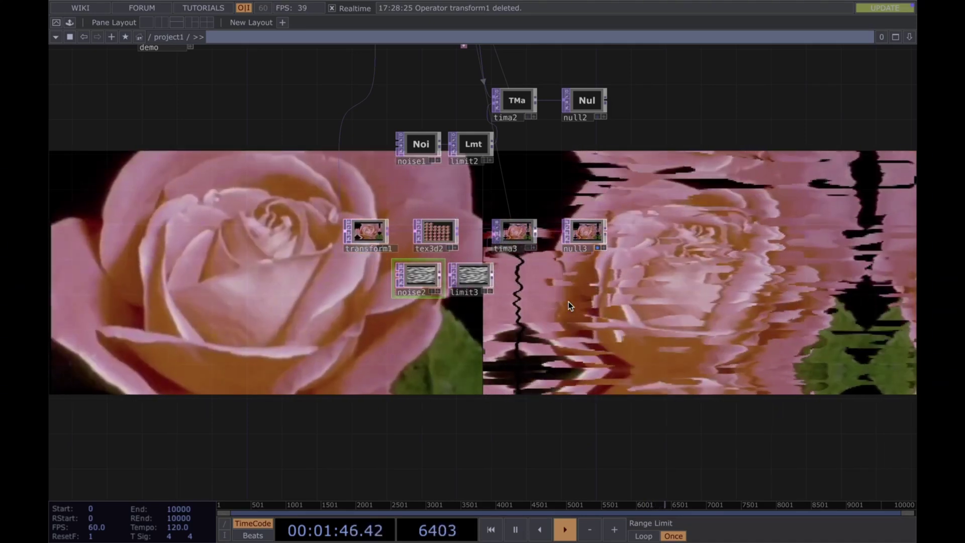
pyautogui.moveTo(628, 303); pyautogui.dragTo(623, 321)
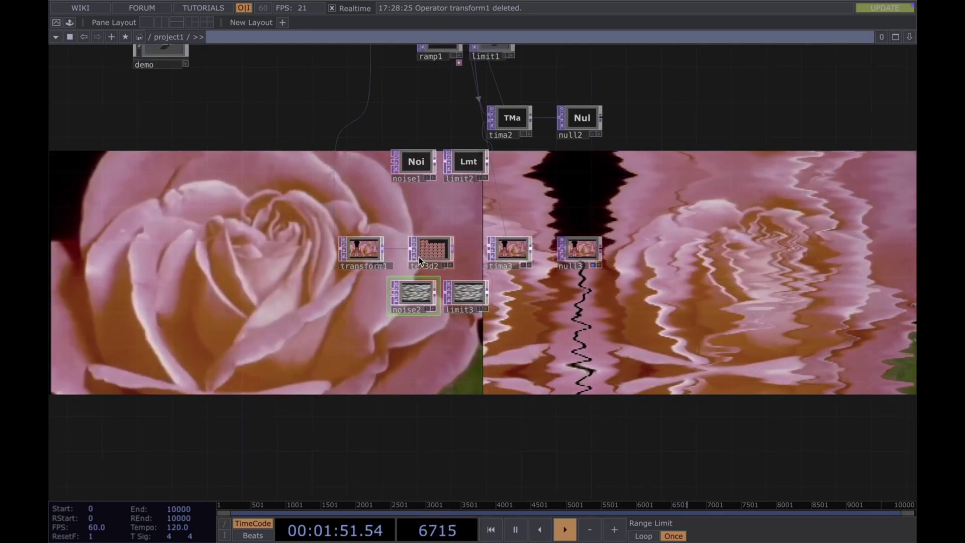